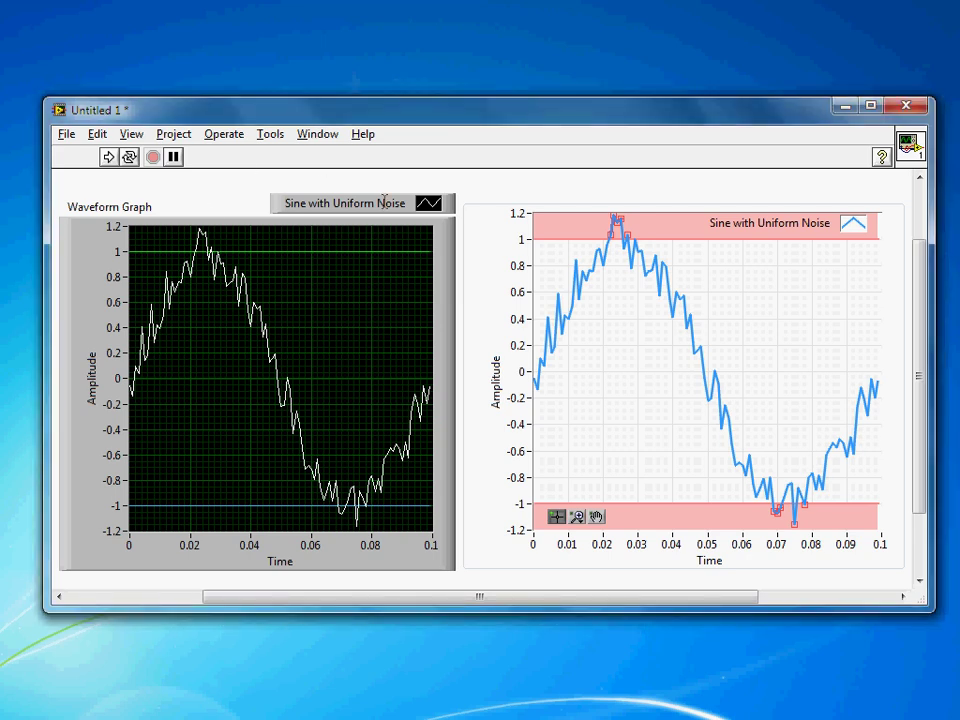
# - Enter edit mode and set the left Waveform Graph's grey frame to Transparent with the Coloring tool
pyautogui.hotkey('ctrl', 'm')
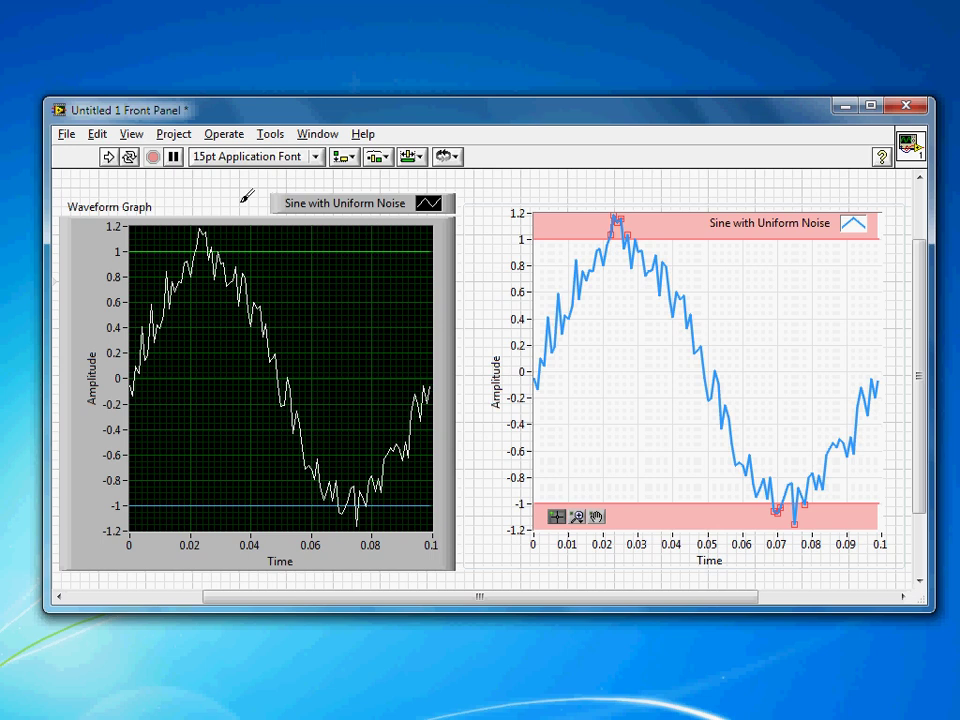
pyautogui.keyDown('shift'); pyautogui.rightClick(180, 177); pyautogui.keyUp('shift')
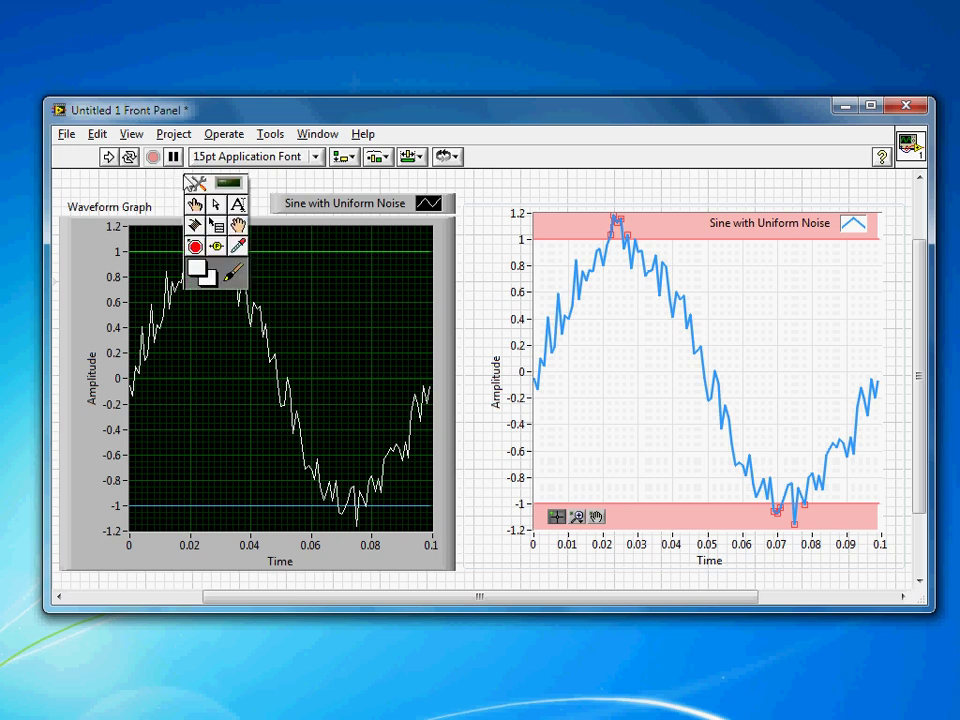
pyautogui.click(239, 244)
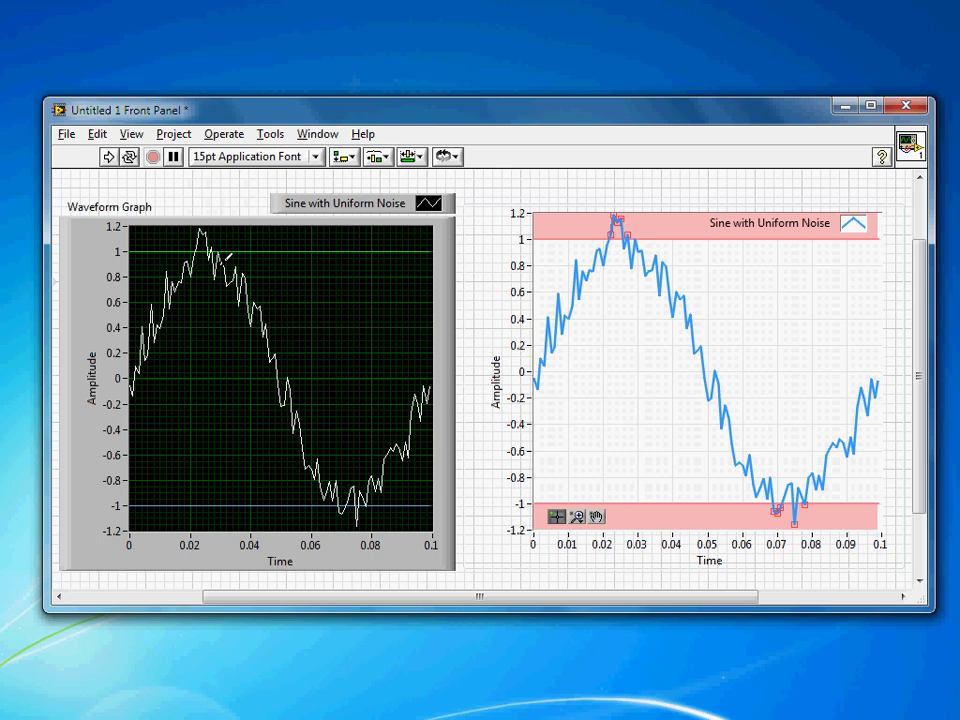
pyautogui.rightClick(82, 259)
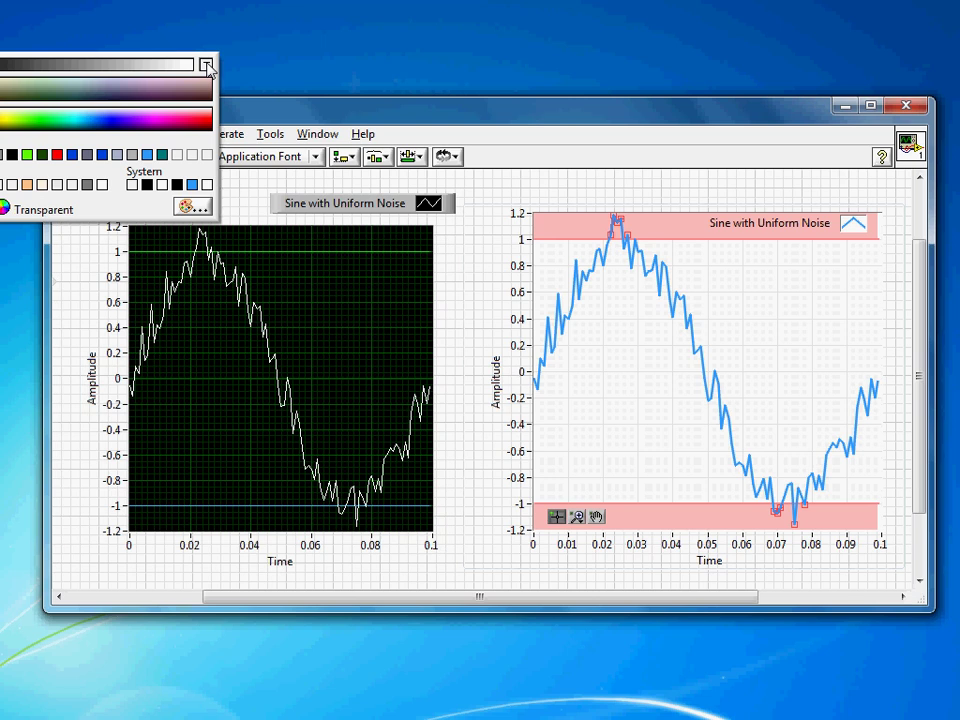
pyautogui.click(207, 66)
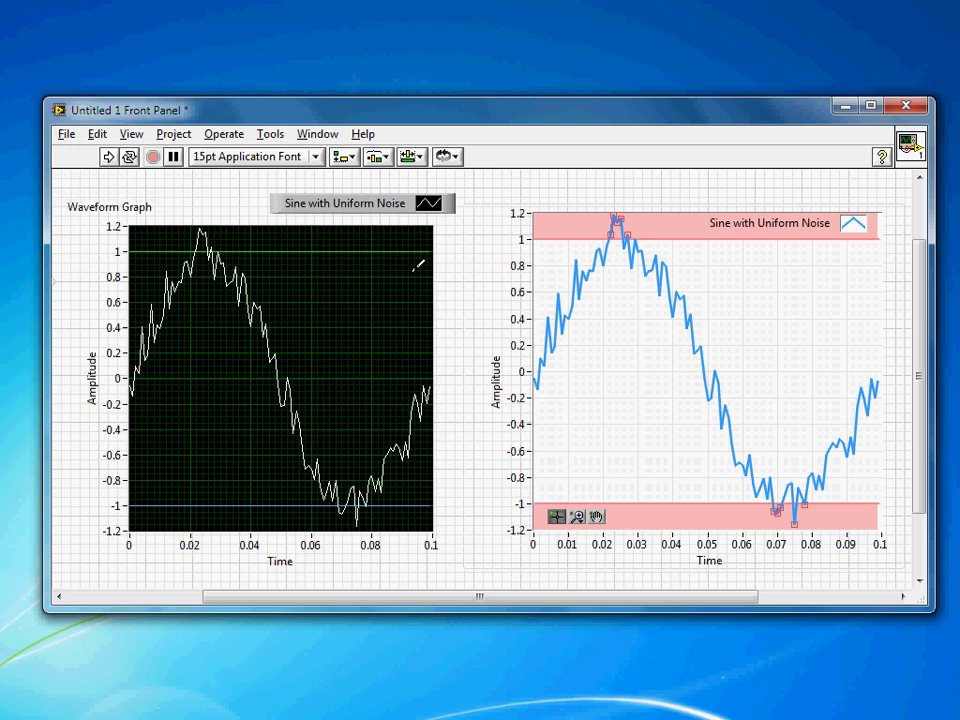
# - Make the Sine with Uniform Noise legend transparent and drag it into the plot's top-right corner
pyautogui.click(285, 193)
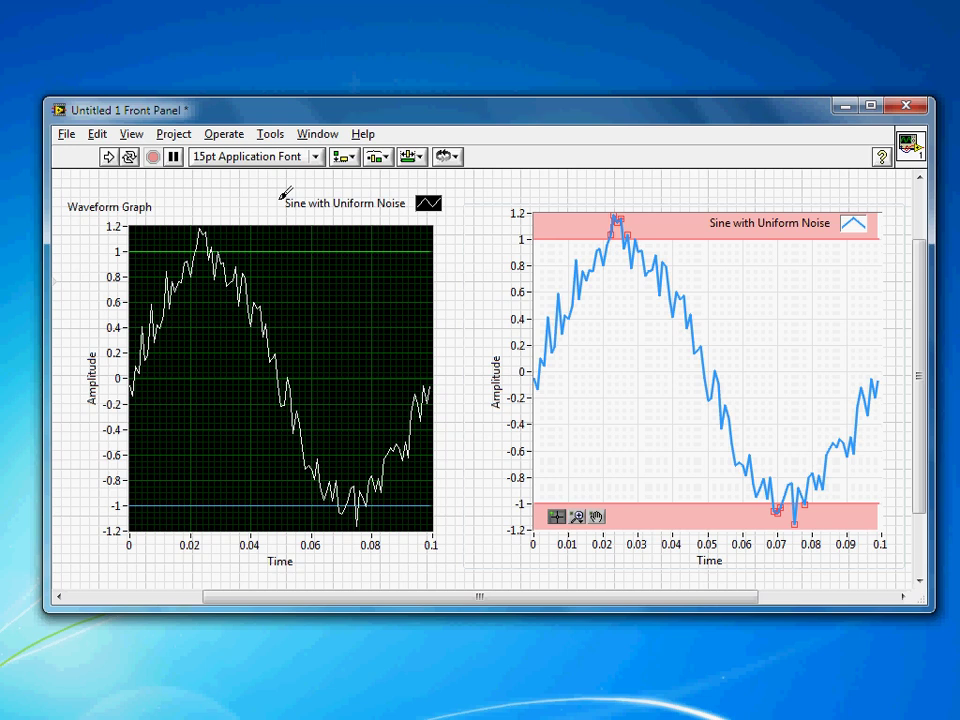
pyautogui.keyDown('shift'); pyautogui.rightClick(236, 206); pyautogui.keyUp('shift')
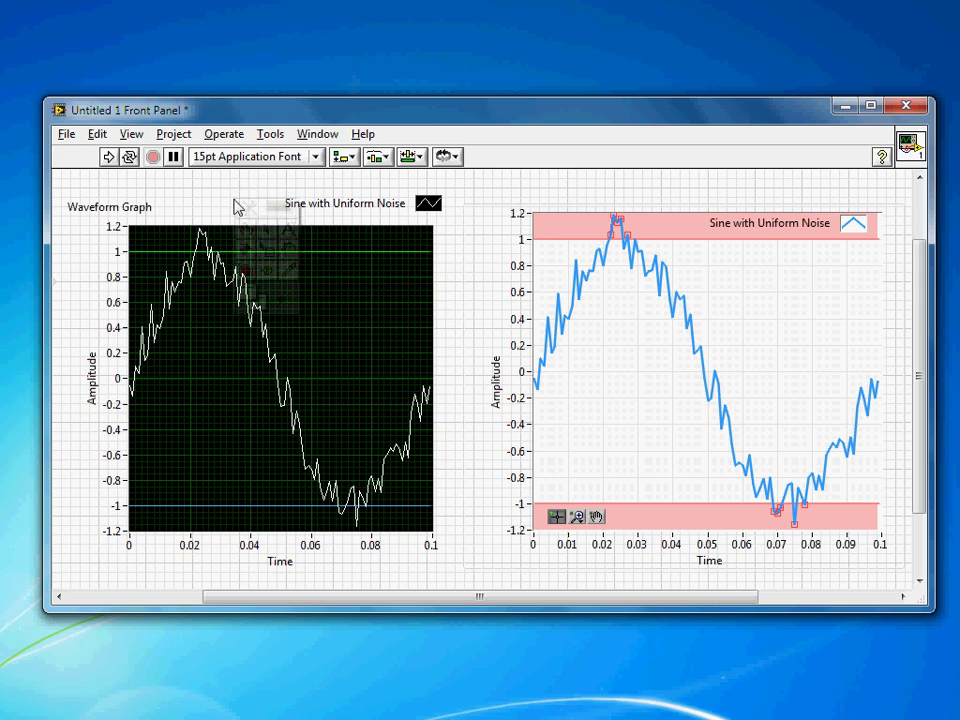
pyautogui.click(268, 204)
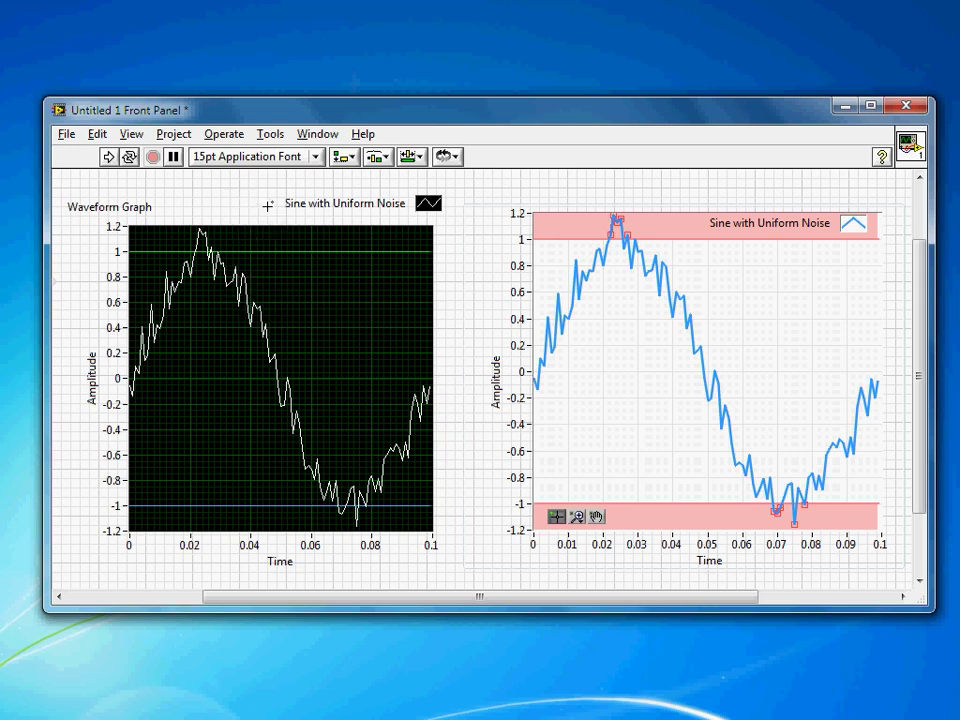
pyautogui.click(268, 206)
pyautogui.moveTo(411, 212); pyautogui.dragTo(373, 250)
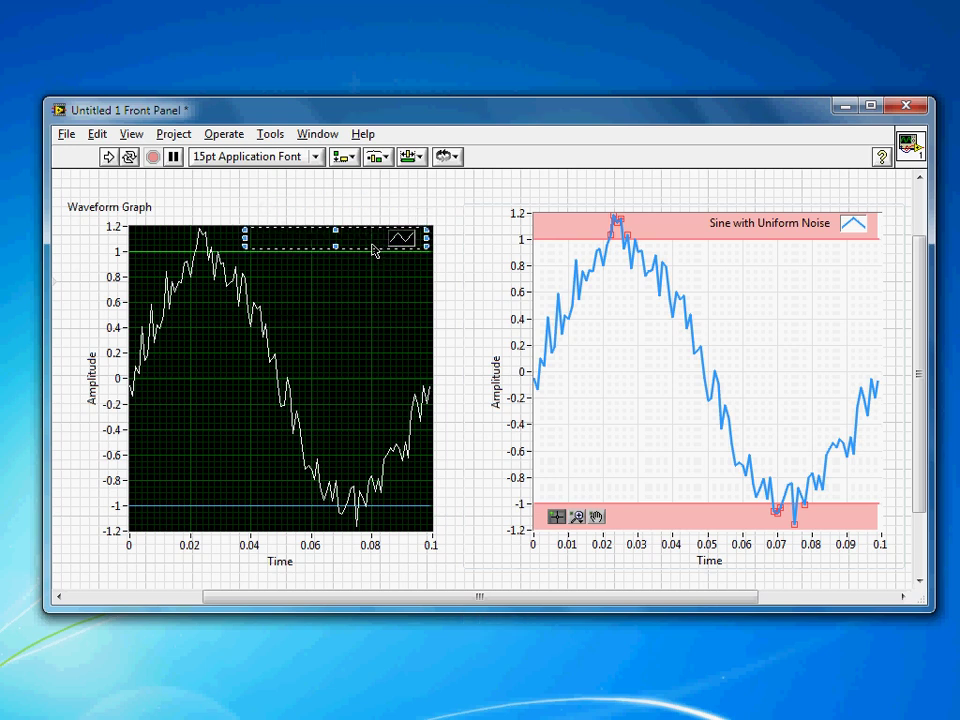
pyautogui.click(302, 221)
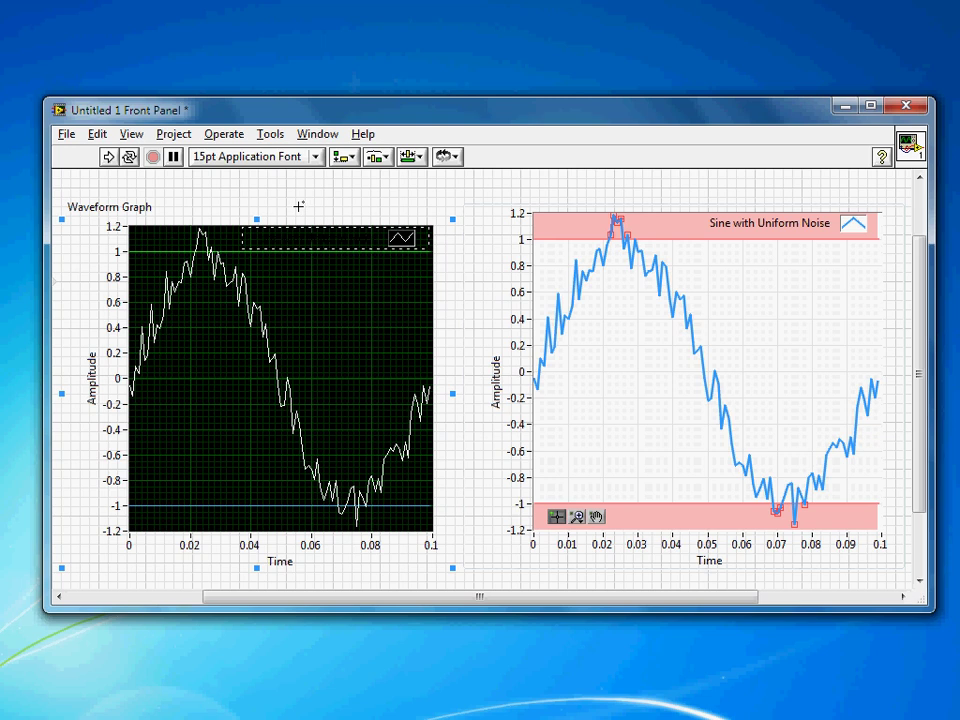
pyautogui.click(197, 411)
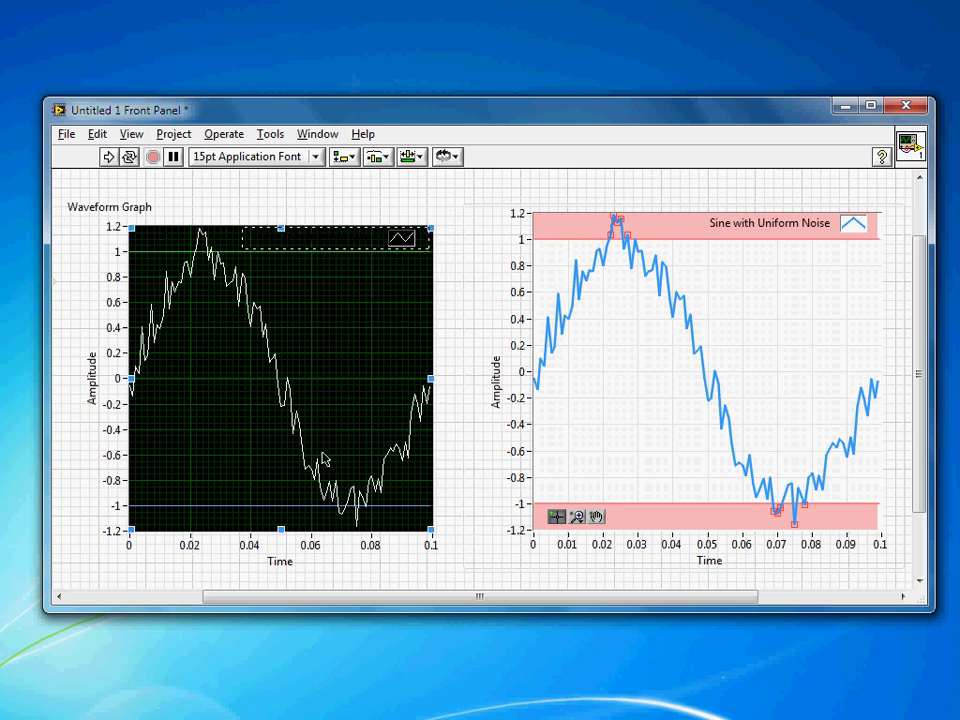
# - Open the Waveform Graph's Properties and enable Show graph palette on the Appearance tab
pyautogui.rightClick(340, 386)
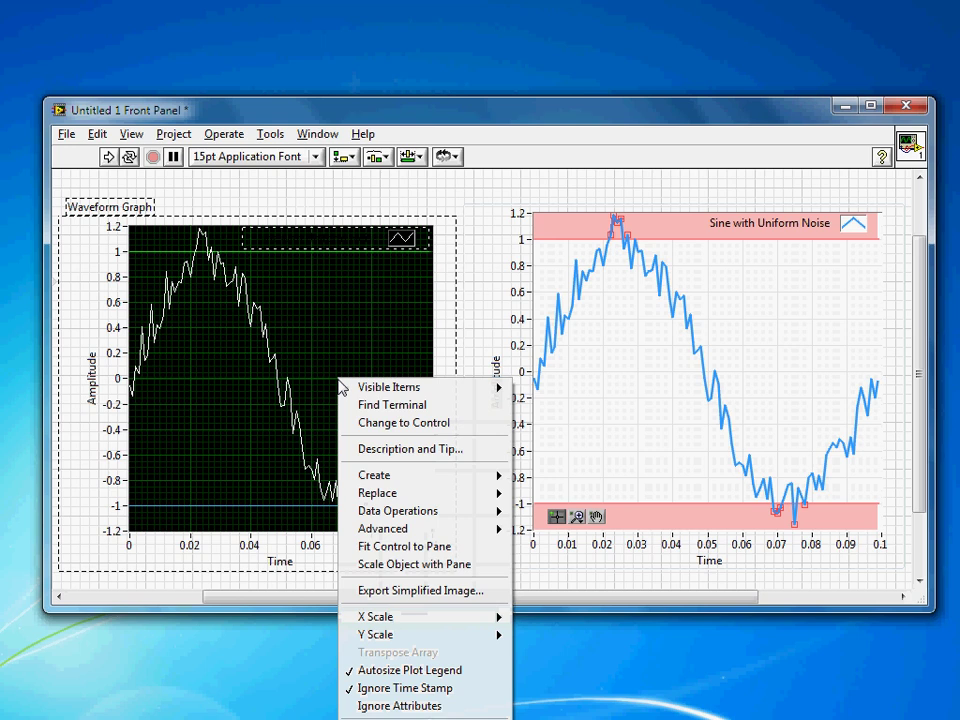
pyautogui.rightClick(167, 242)
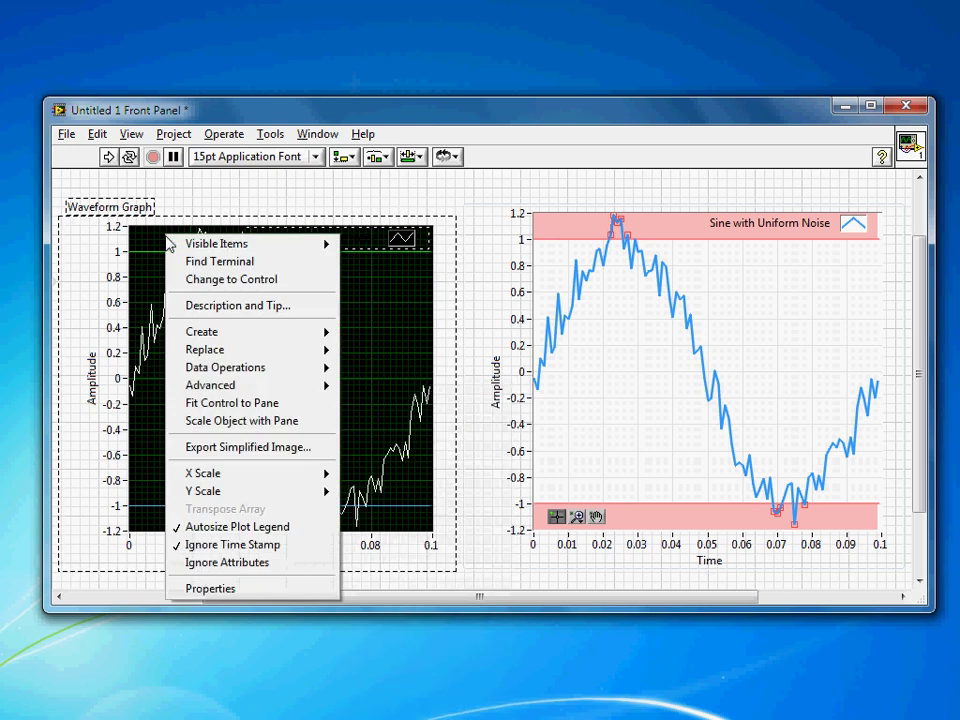
pyautogui.click(283, 587)
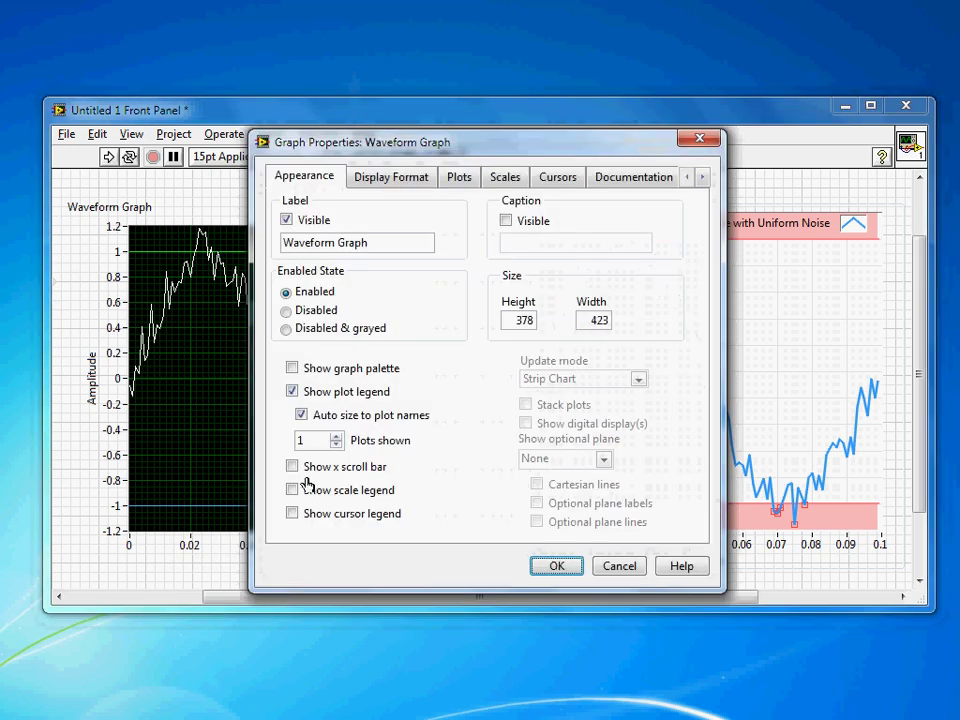
pyautogui.click(296, 368)
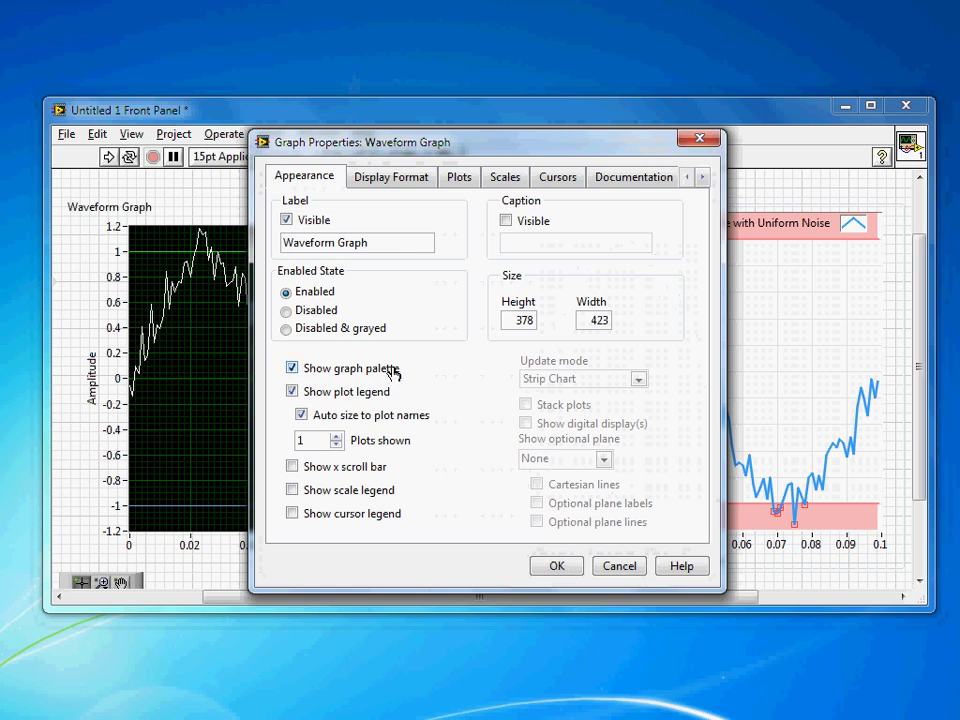
pyautogui.click(382, 180)
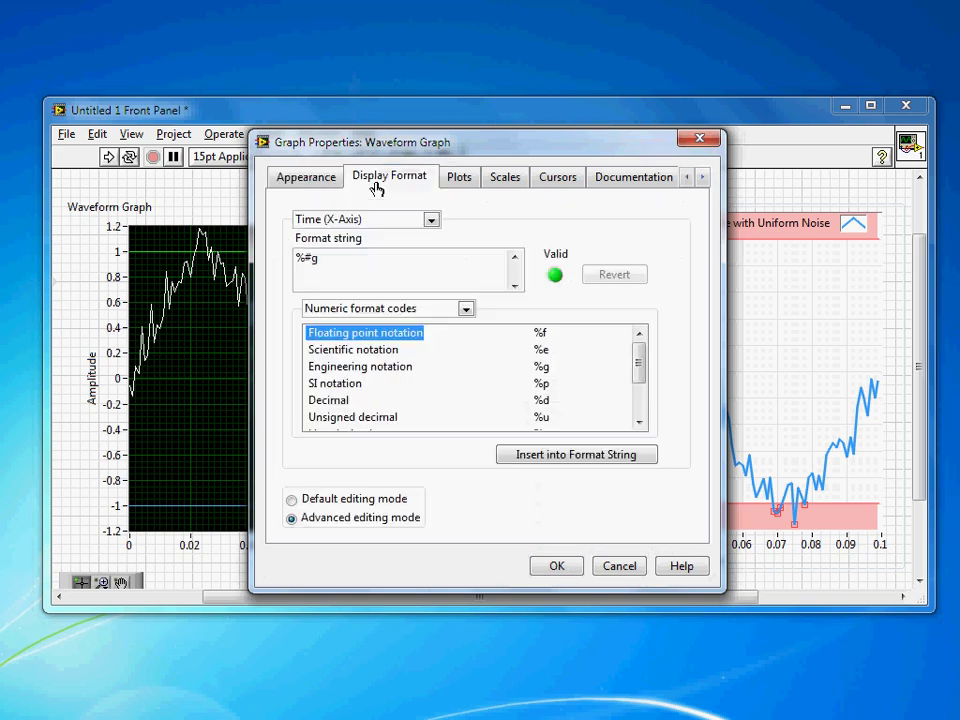
# - Give the Sine with Uniform Noise plot a blue line at the fourth, thicker line width
pyautogui.click(459, 182)
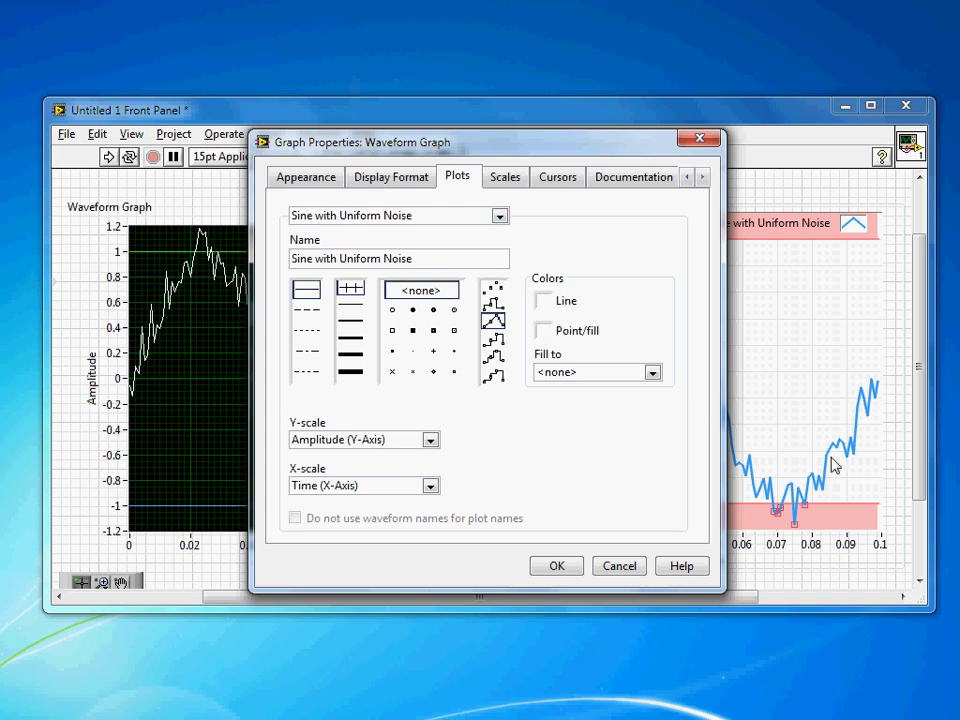
pyautogui.click(544, 301)
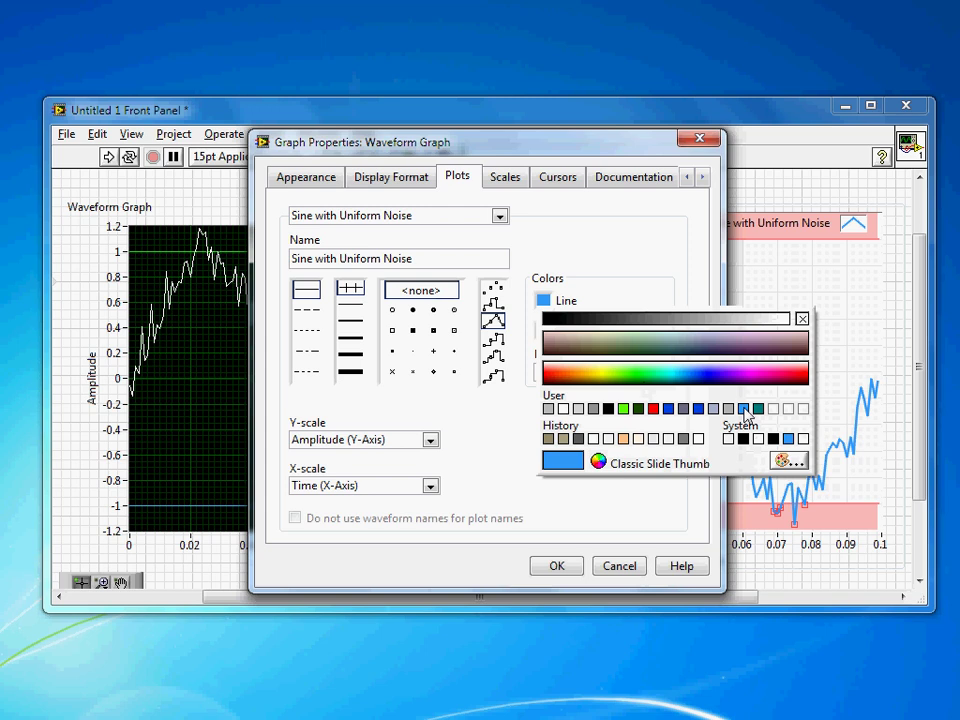
pyautogui.click(789, 439)
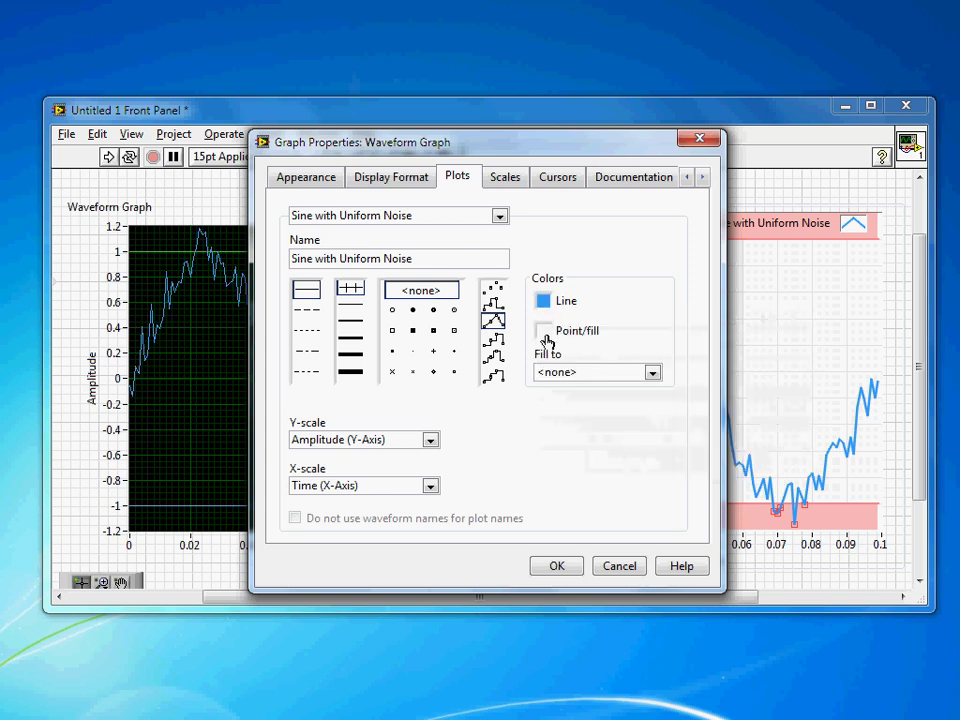
pyautogui.click(349, 338)
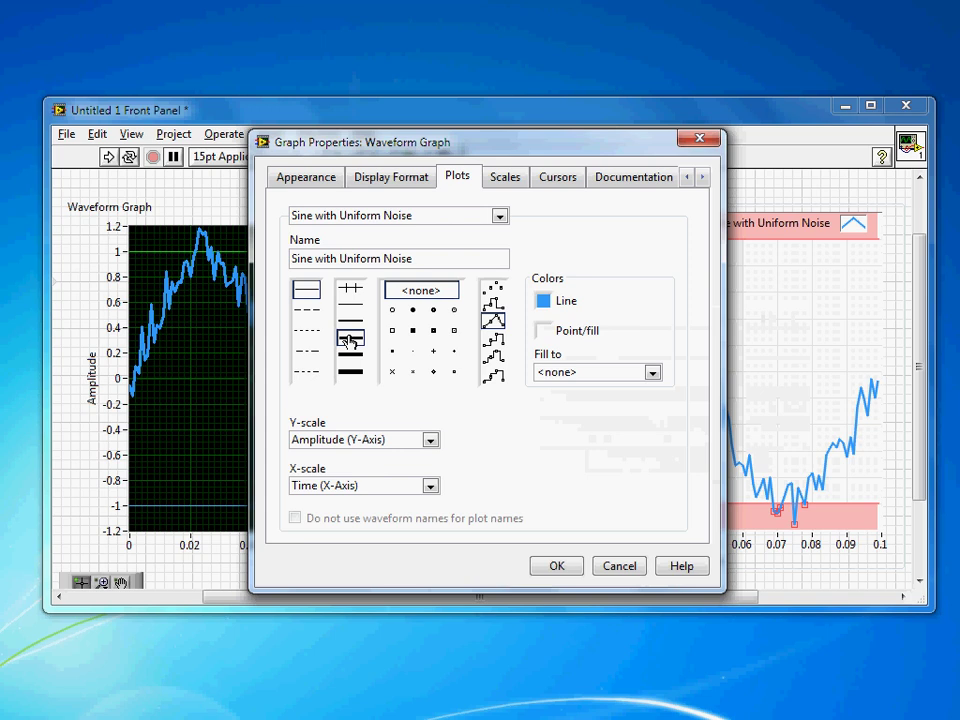
pyautogui.click(349, 320)
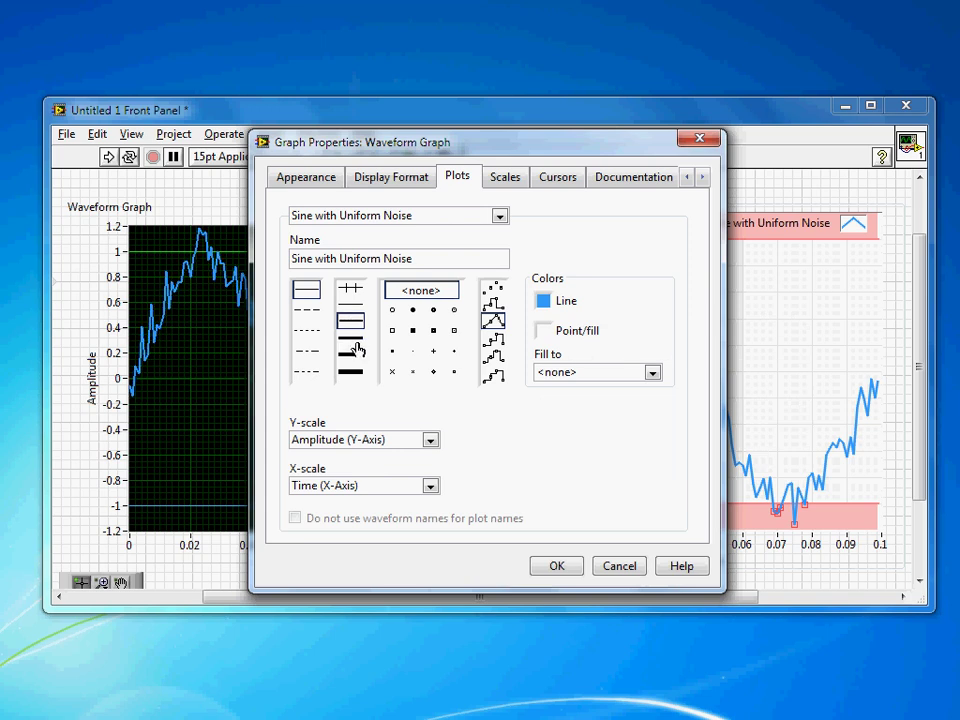
pyautogui.click(352, 340)
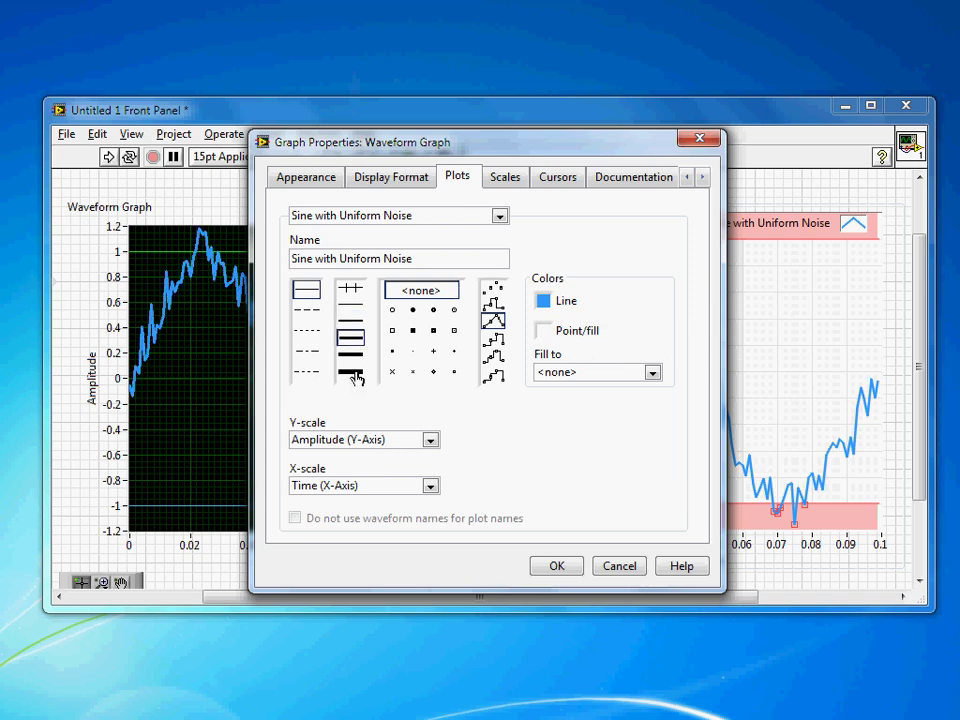
pyautogui.click(455, 222)
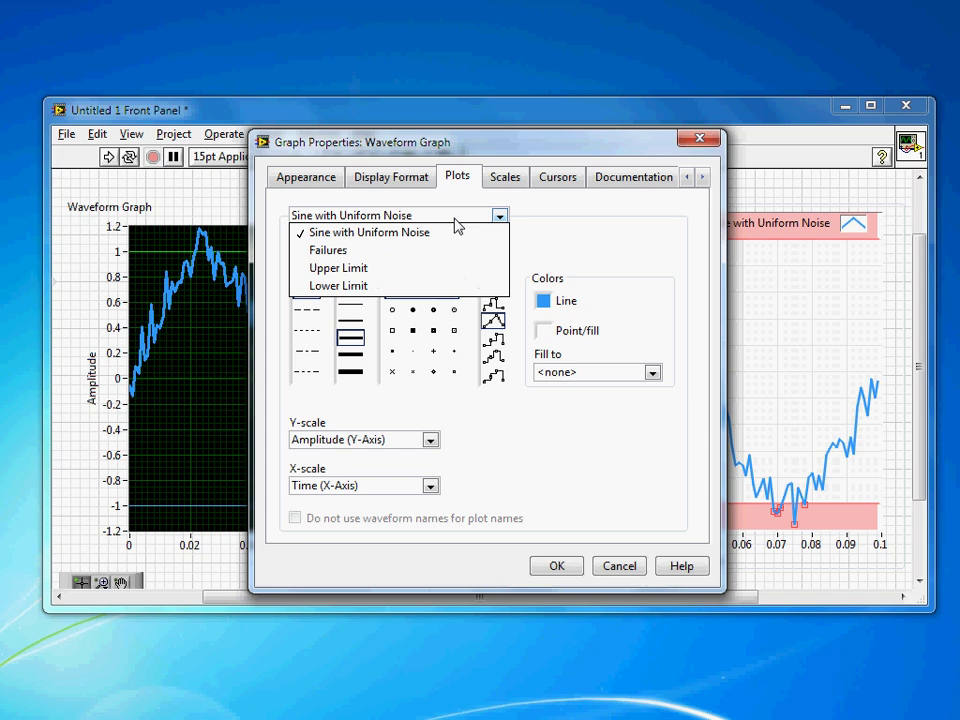
# - Give the Failures plot hollow square point markers and a thin line width
pyautogui.click(424, 251)
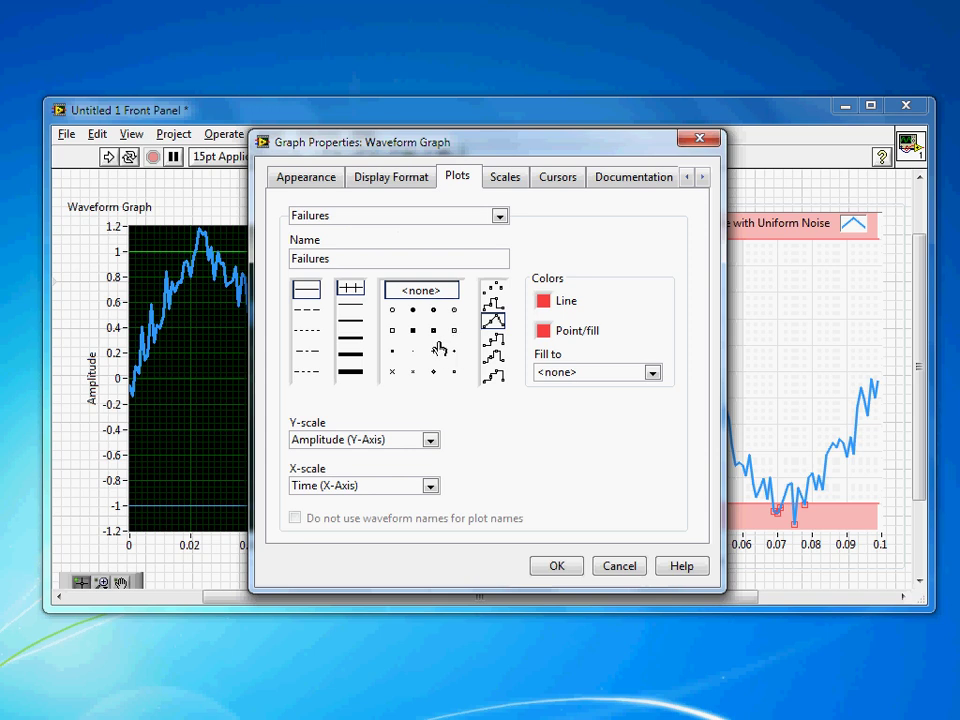
pyautogui.click(433, 331)
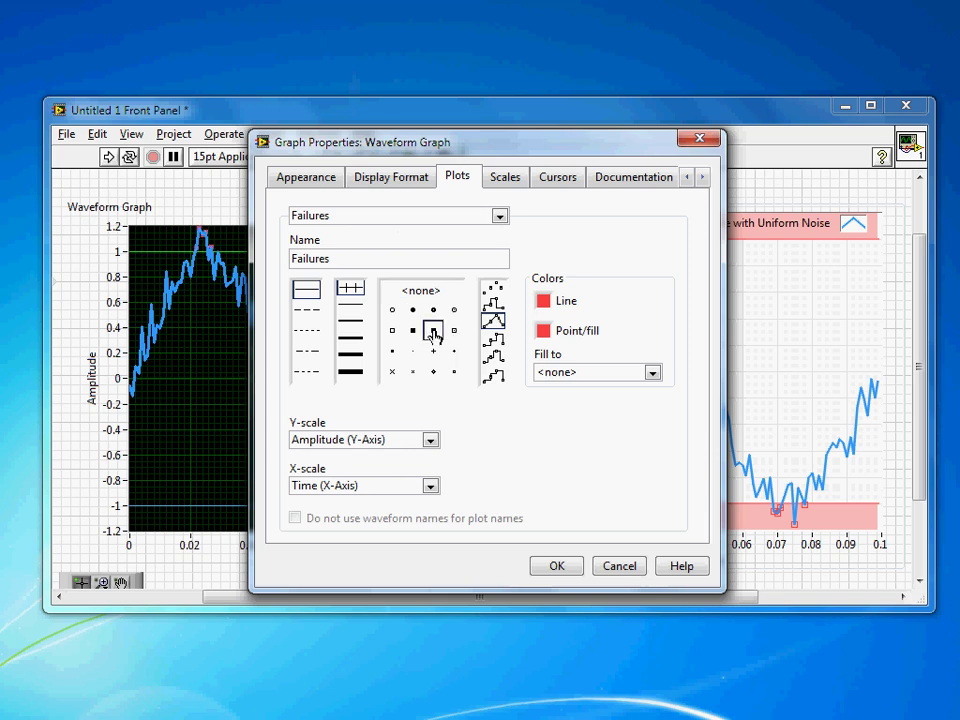
pyautogui.click(350, 337)
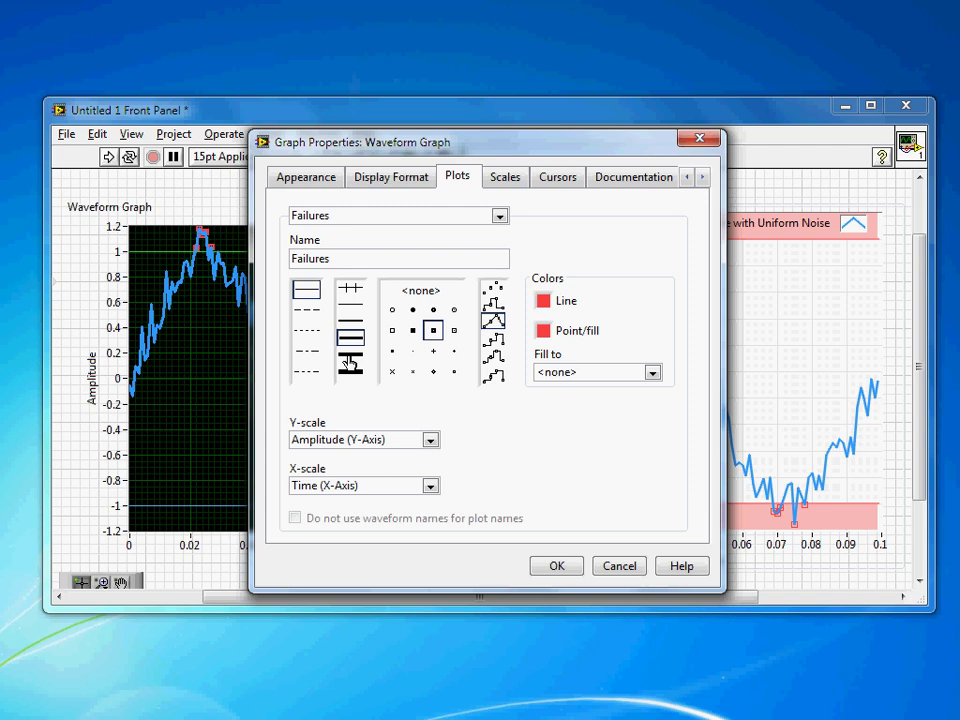
pyautogui.click(350, 320)
pyautogui.click(454, 331)
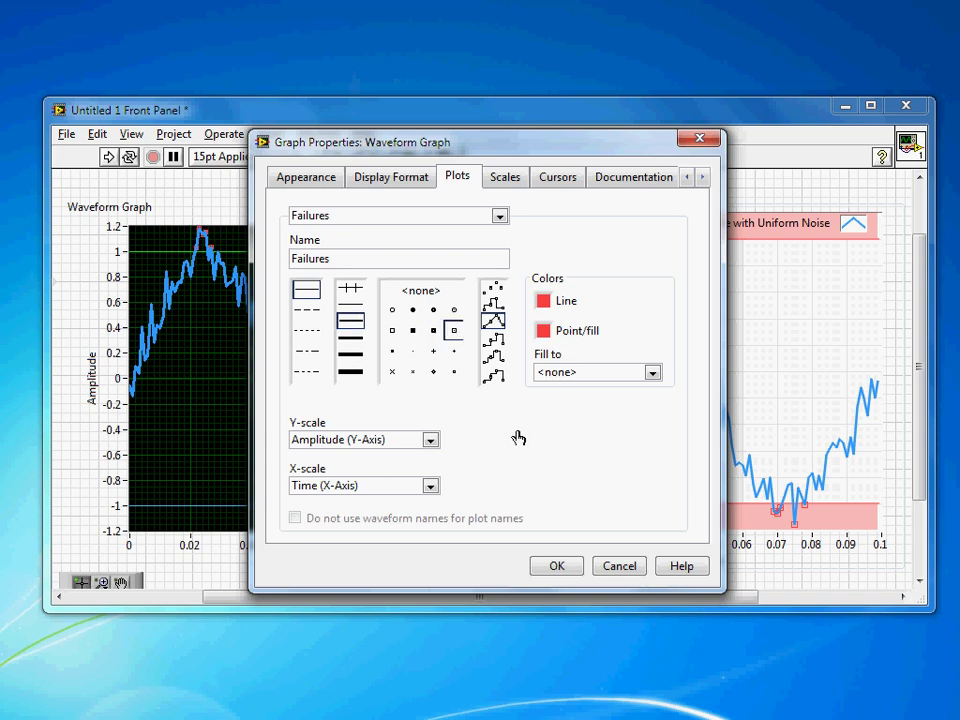
# - Change the Upper Limit plot to a red line with a salmon point/fill colour
pyautogui.click(500, 216)
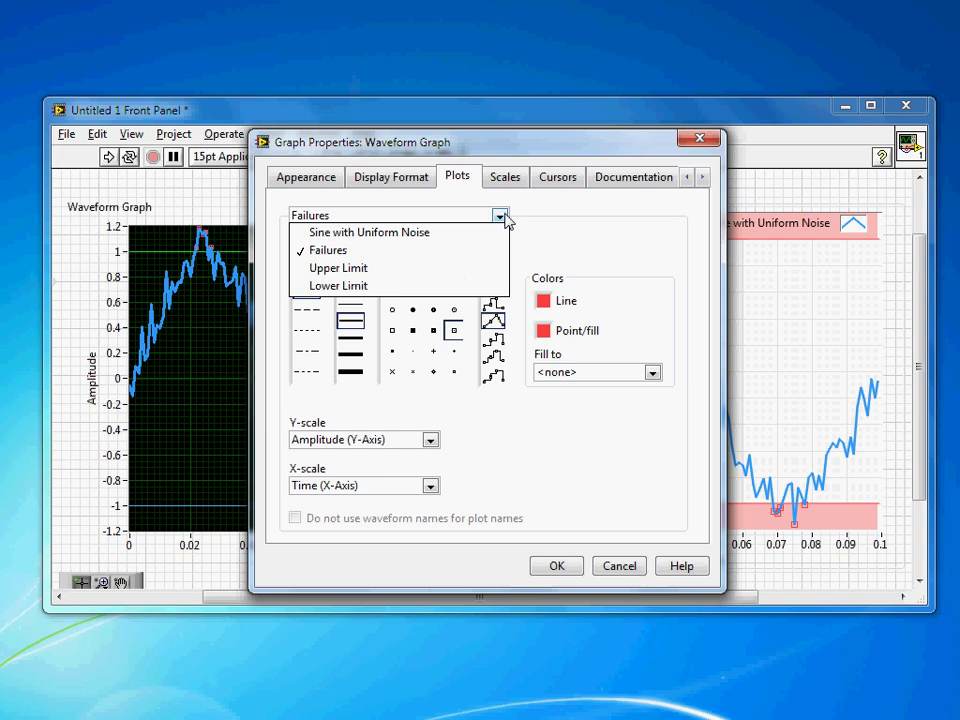
pyautogui.click(472, 270)
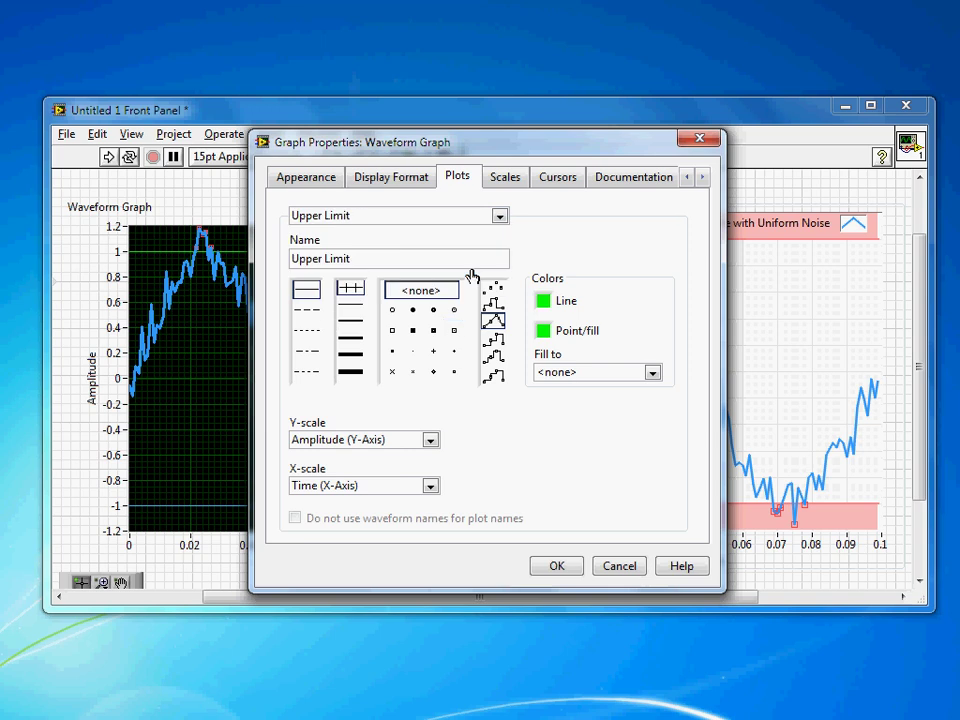
pyautogui.click(543, 301)
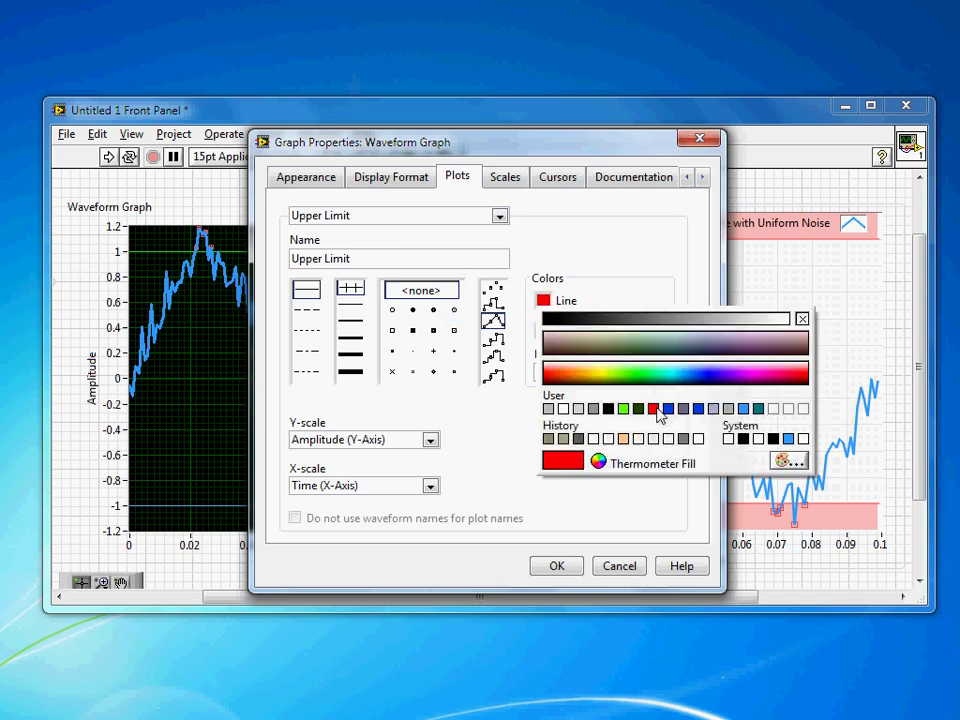
pyautogui.click(653, 409)
pyautogui.click(543, 331)
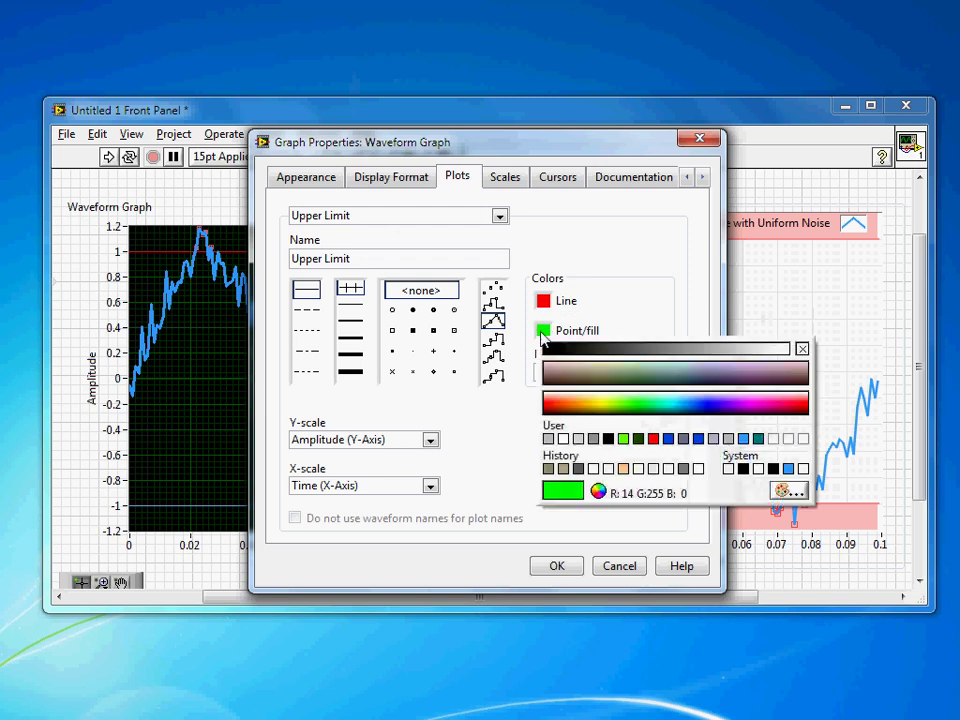
pyautogui.click(553, 401)
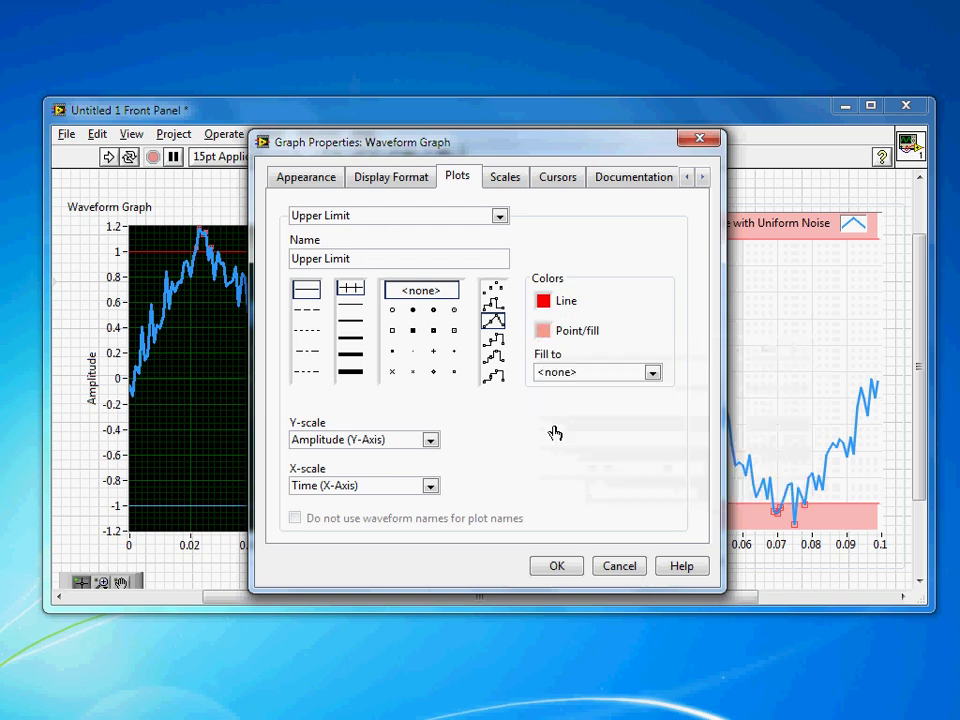
# - Set the Lower Limit plot to a red line, pink point/fill, filled down to -Infinity
pyautogui.click(422, 215)
pyautogui.click(403, 287)
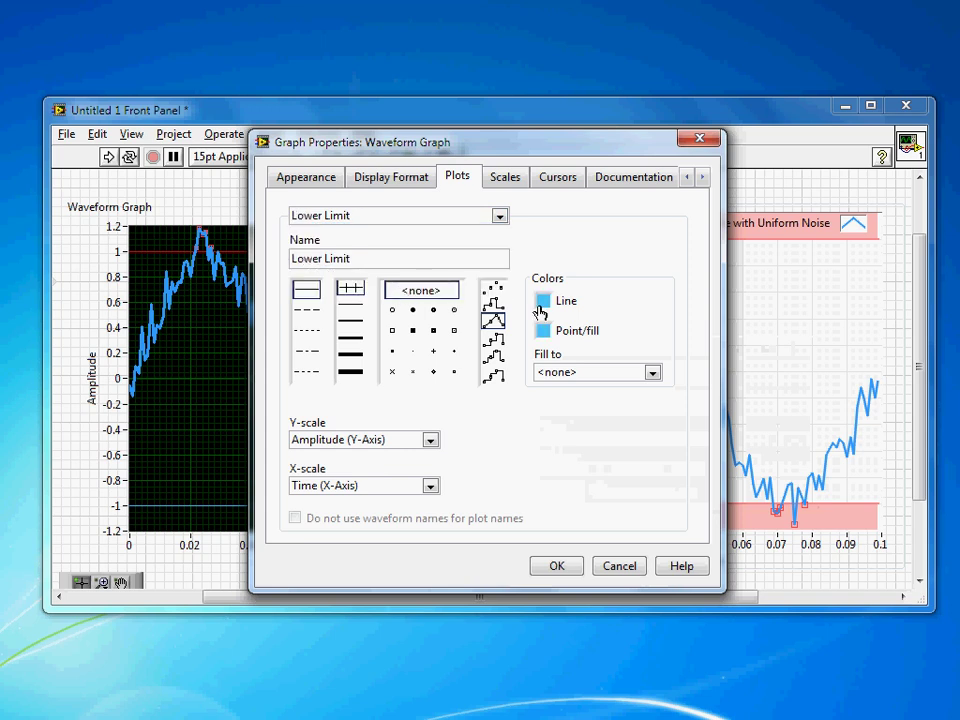
pyautogui.click(542, 301)
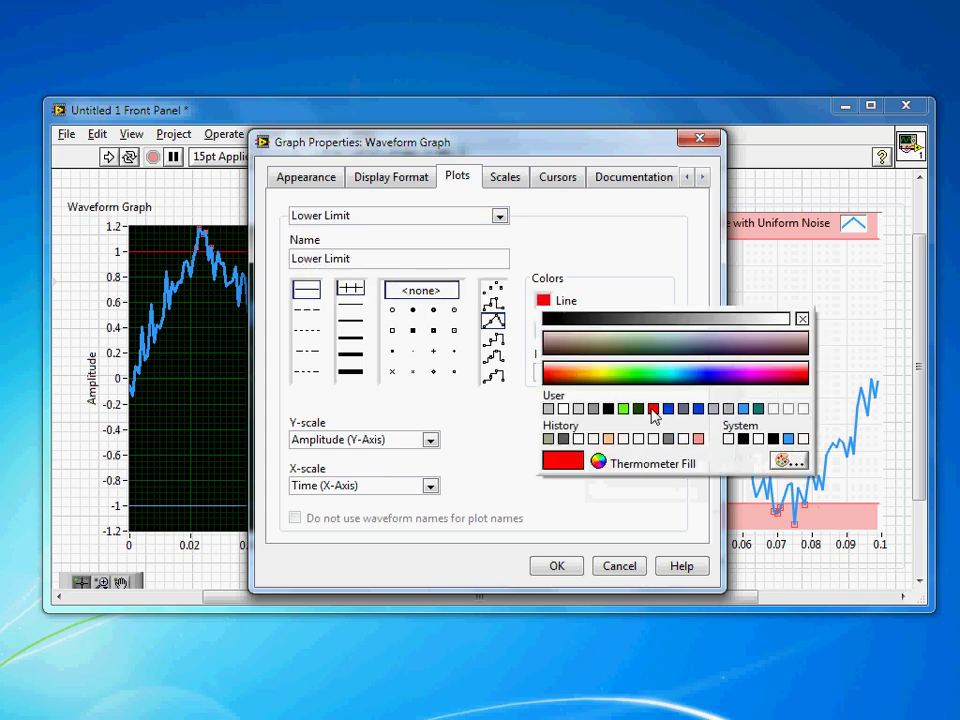
pyautogui.click(653, 408)
pyautogui.click(544, 331)
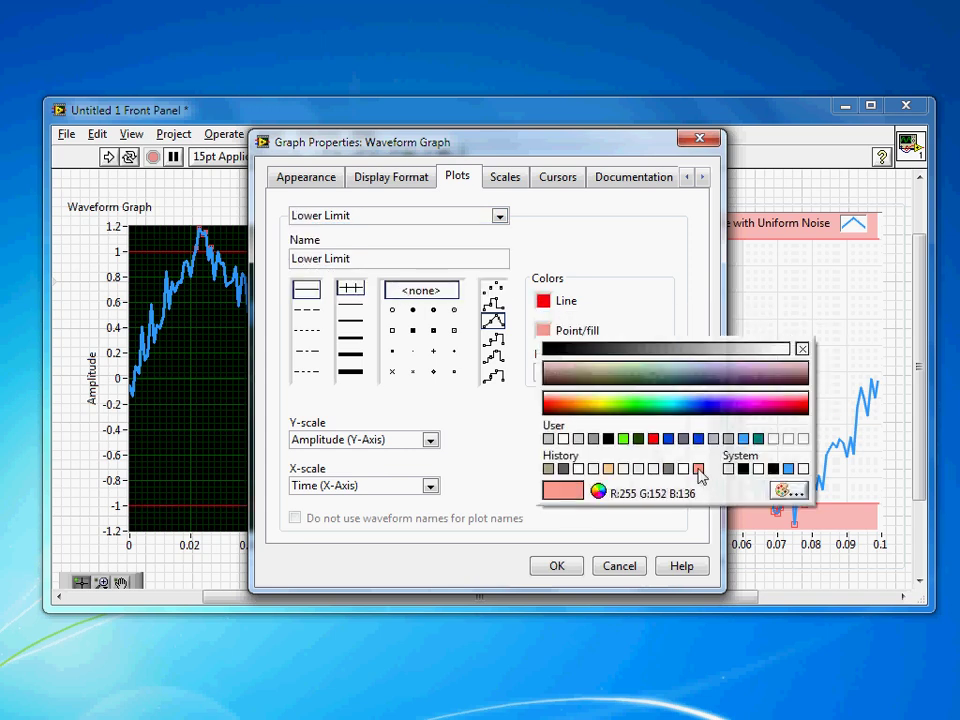
pyautogui.click(698, 469)
pyautogui.click(624, 376)
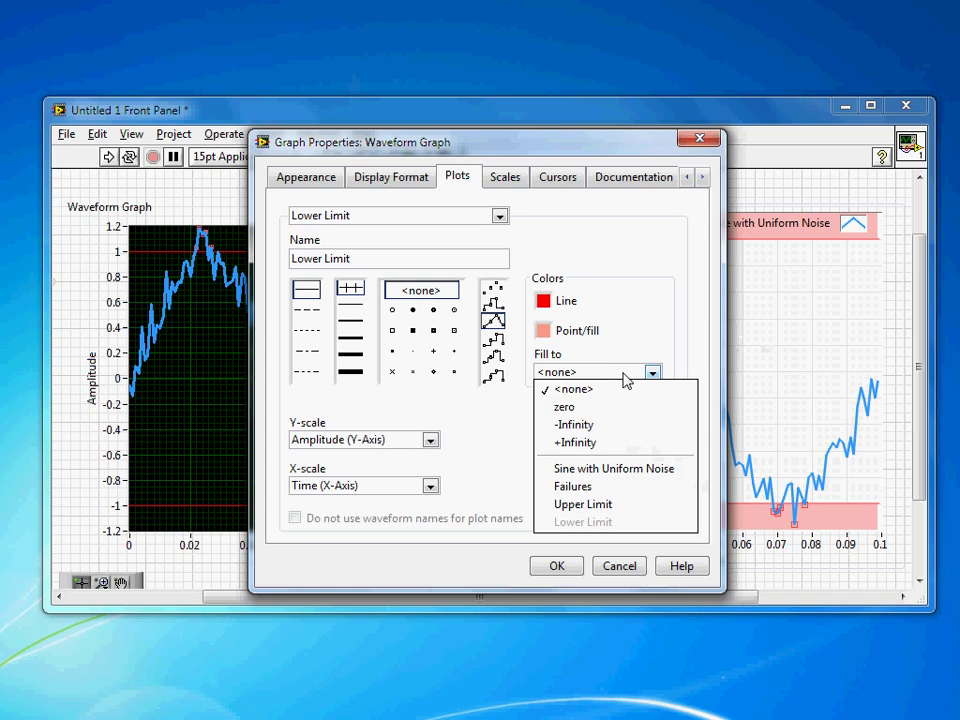
pyautogui.click(636, 425)
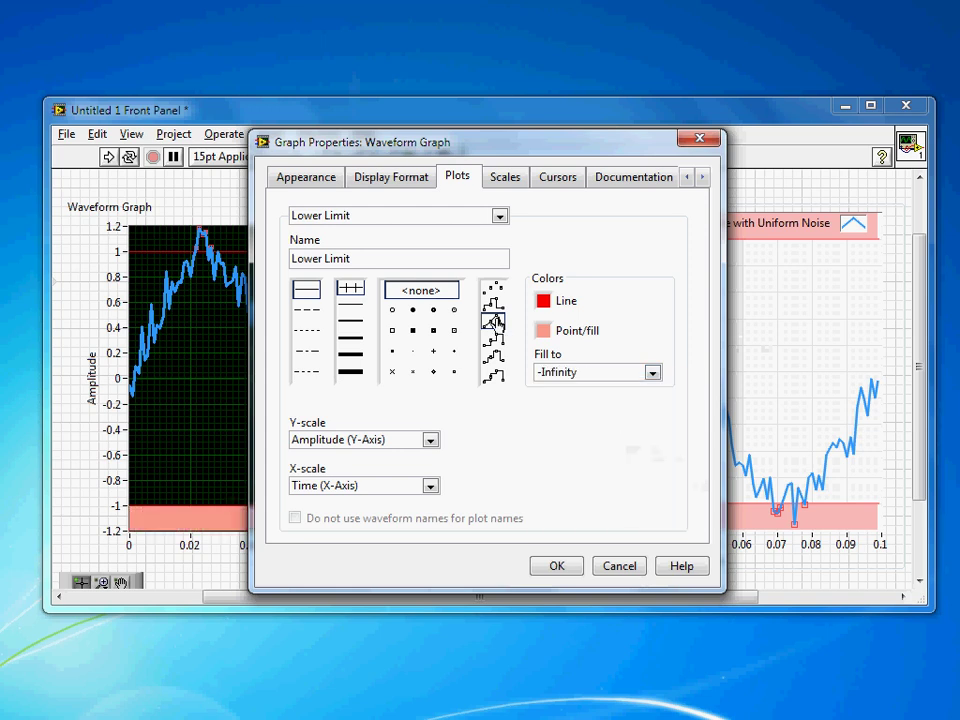
# - Fill the Upper Limit plot up to +Infinity
pyautogui.click(452, 216)
pyautogui.click(448, 270)
pyautogui.click(568, 372)
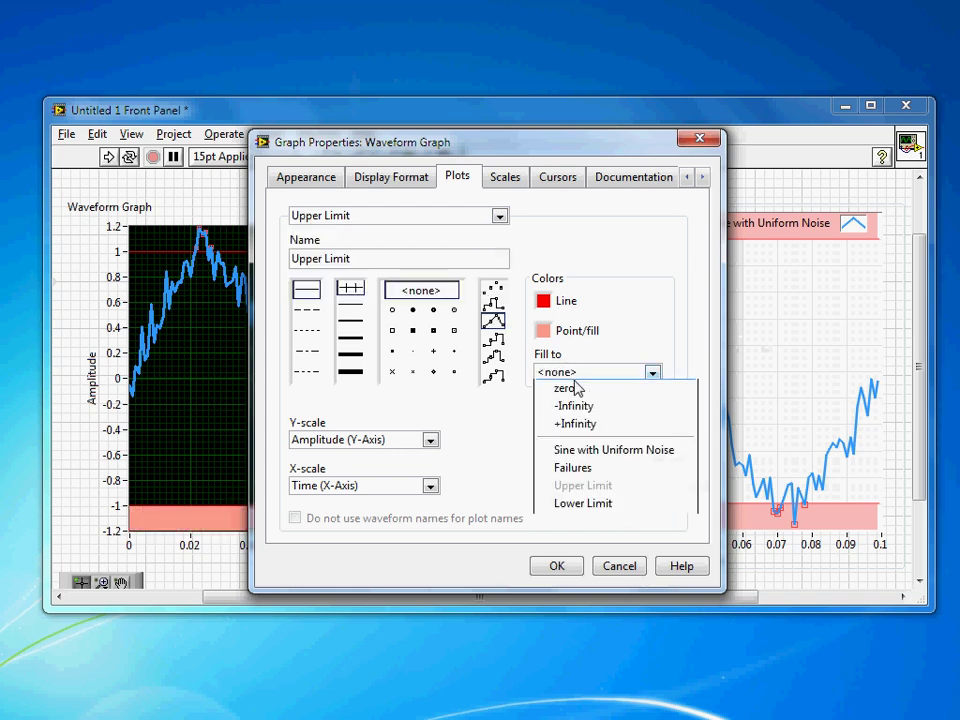
pyautogui.click(625, 443)
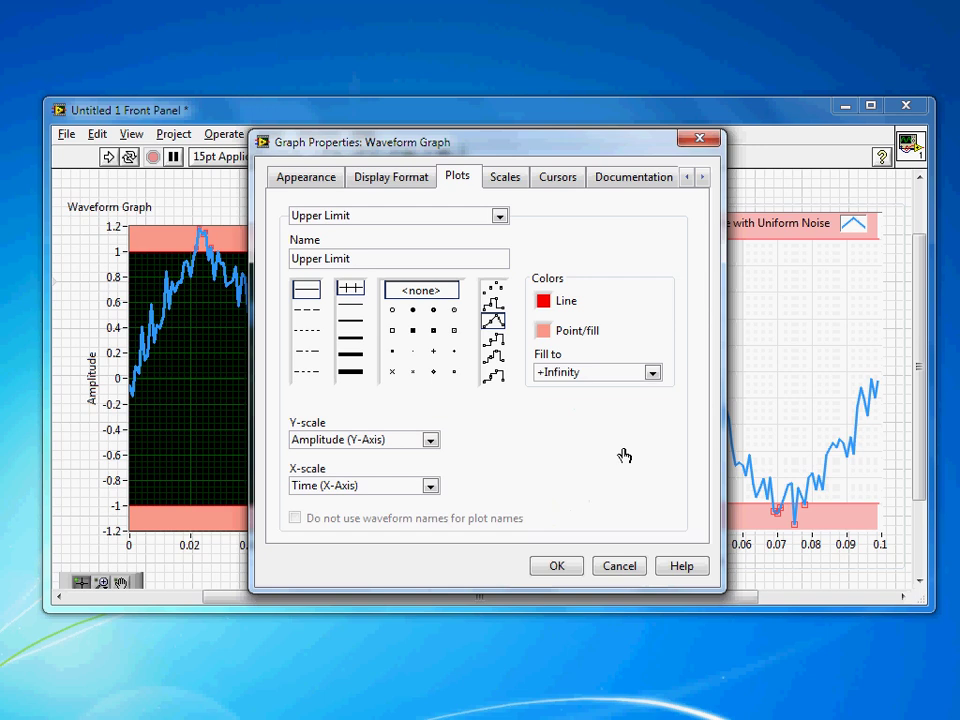
# - On the Time axis, make the minor grid transparent and the major grid light grey
pyautogui.click(507, 178)
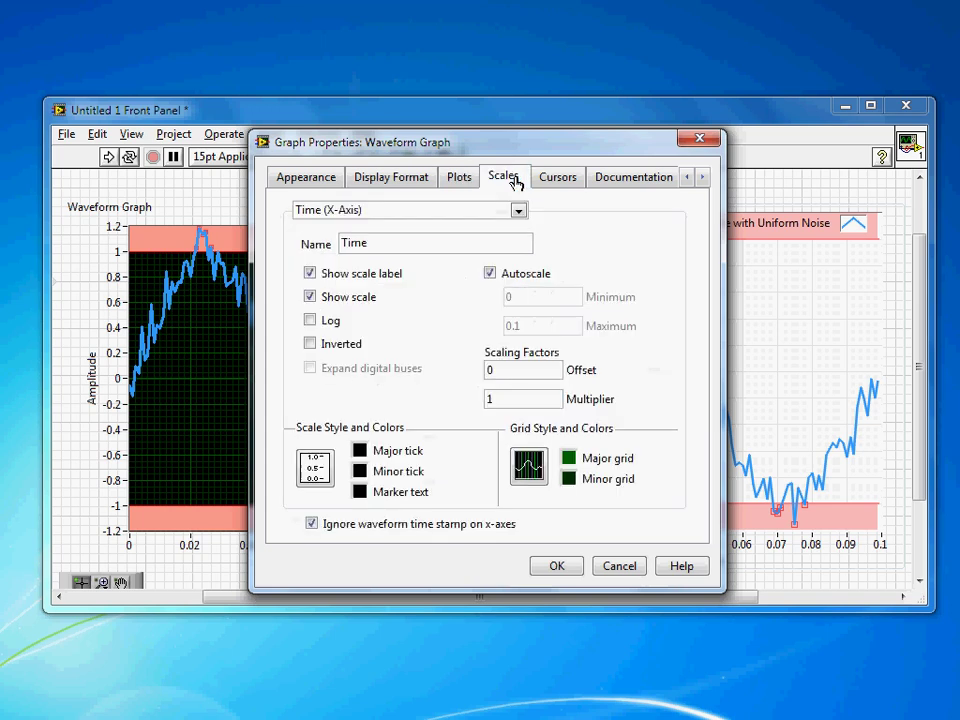
pyautogui.click(571, 480)
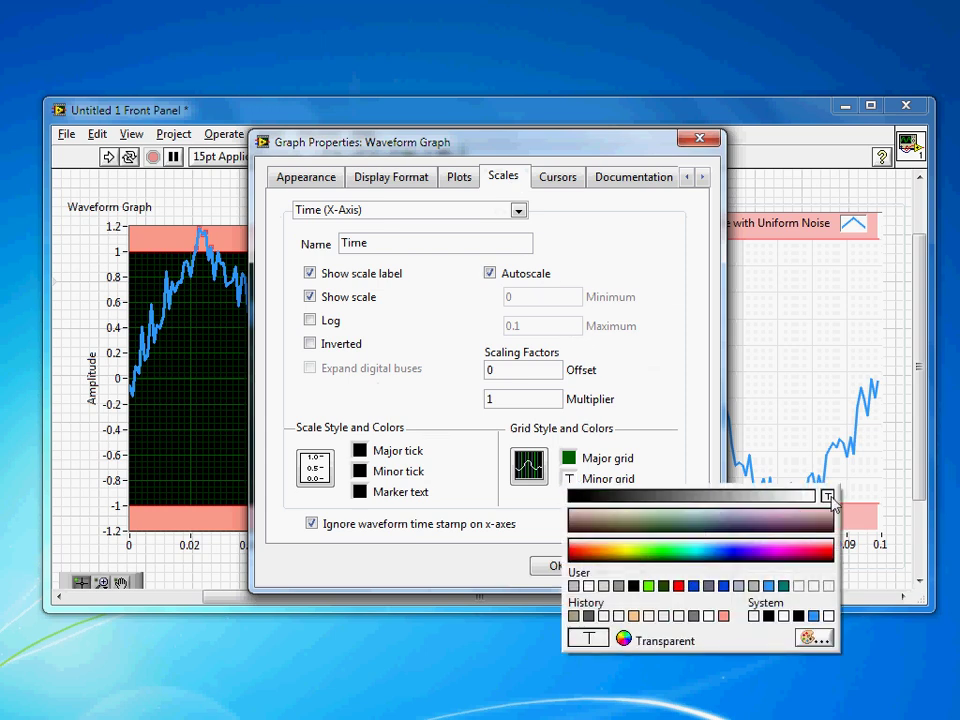
pyautogui.click(829, 497)
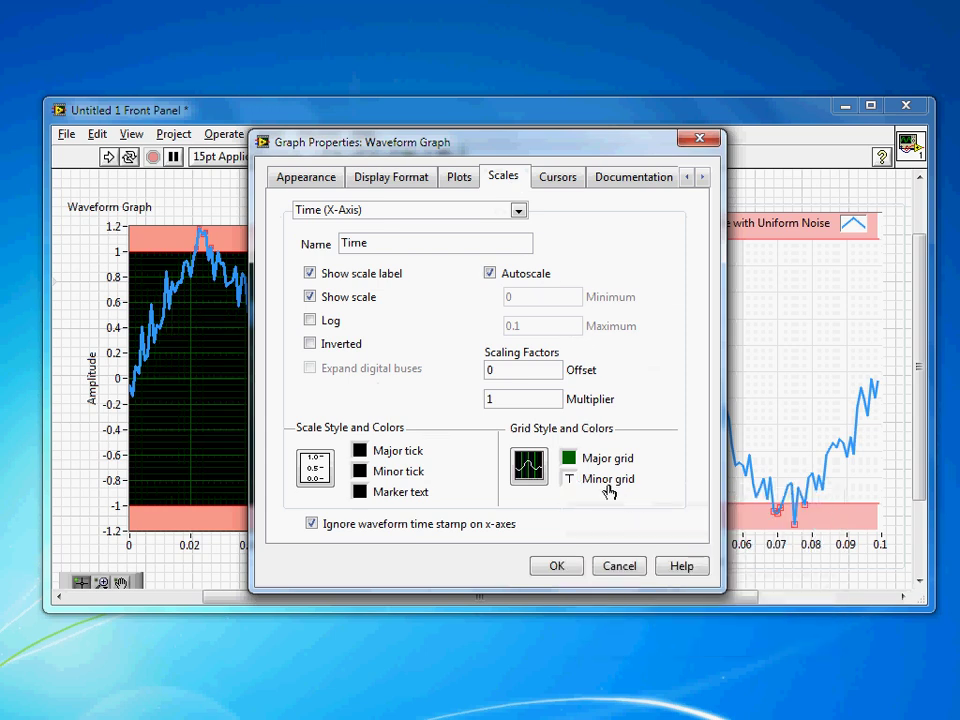
pyautogui.click(576, 461)
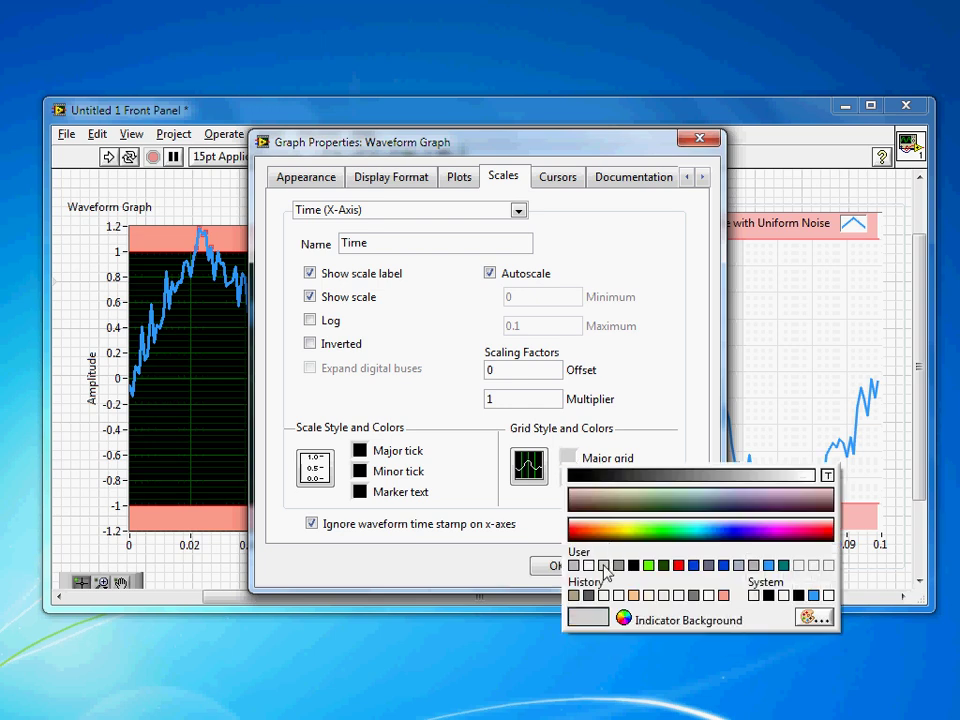
pyautogui.click(604, 567)
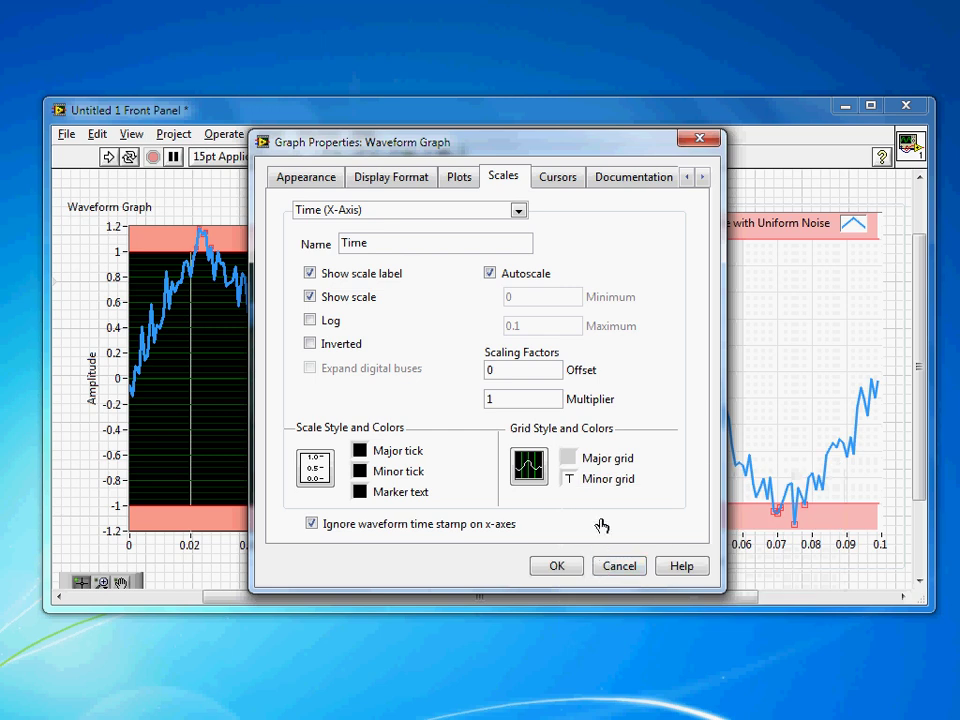
# - Give the Amplitude axis a transparent minor grid and light grey major grid too
pyautogui.click(518, 210)
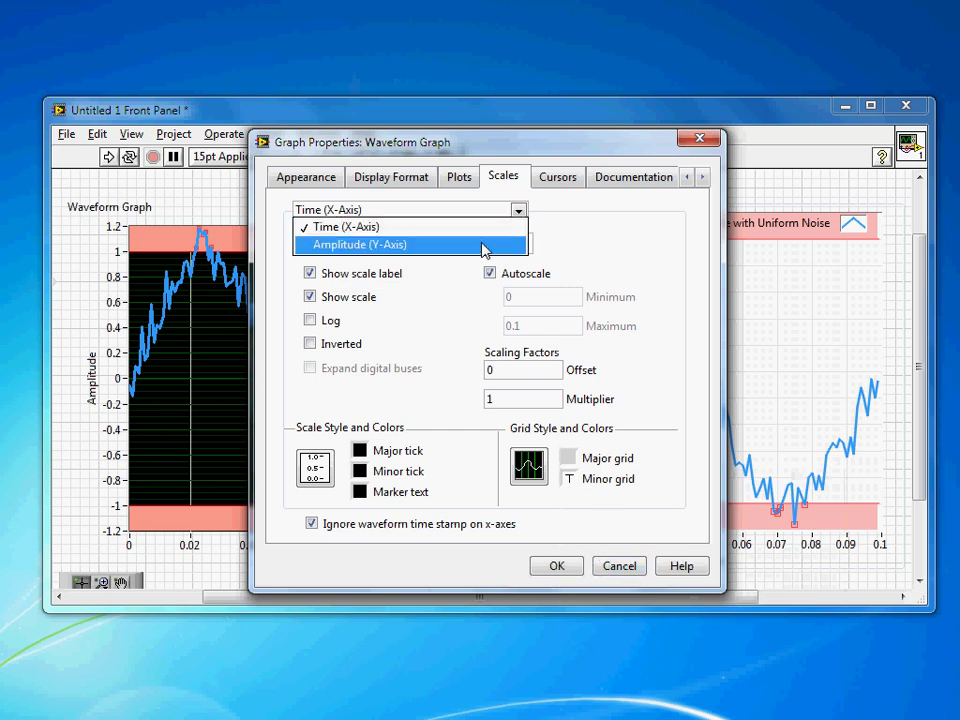
pyautogui.click(481, 246)
pyautogui.click(569, 481)
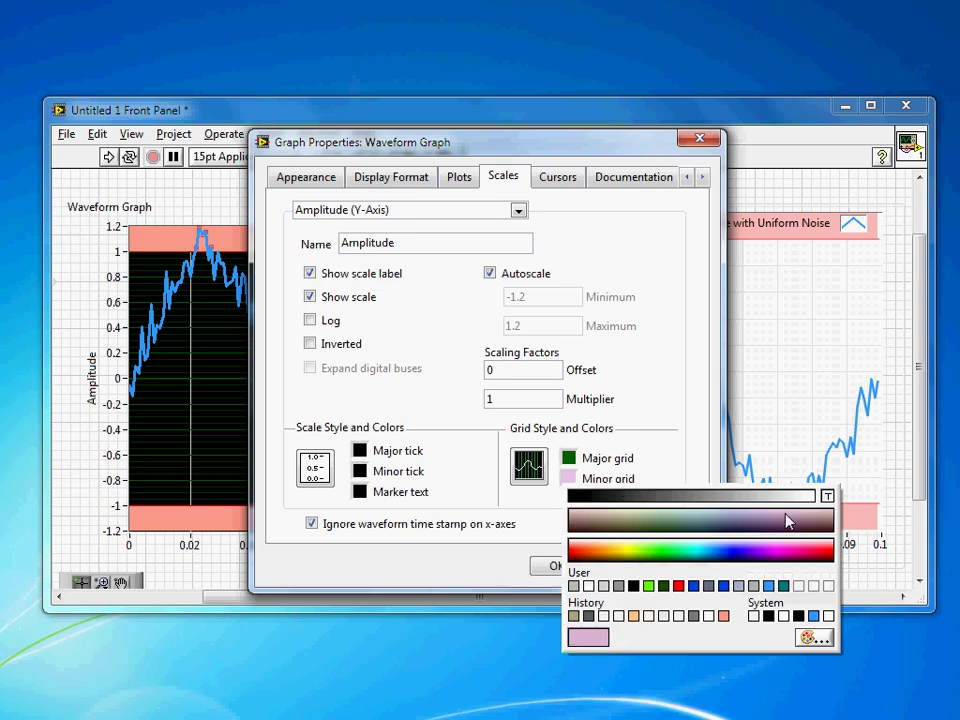
pyautogui.click(826, 497)
pyautogui.click(569, 458)
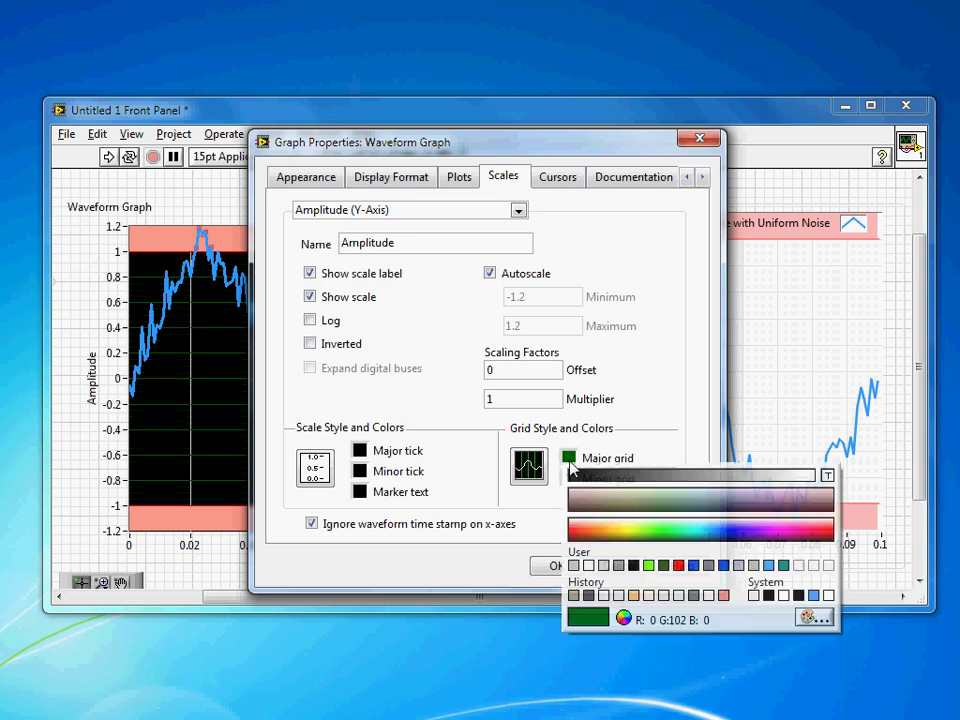
pyautogui.click(604, 566)
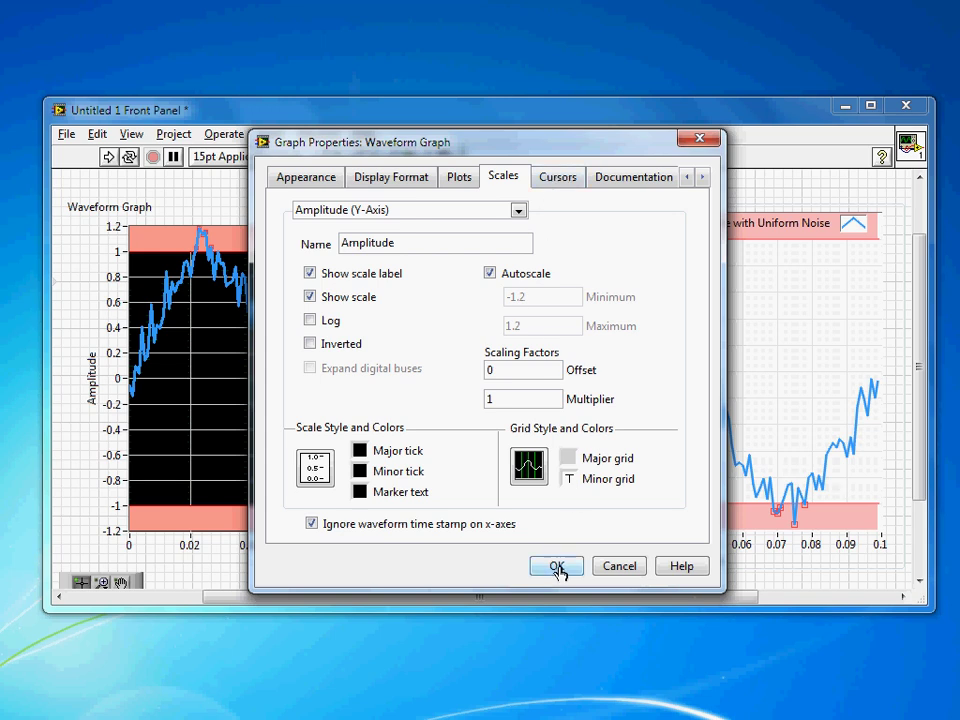
# - Apply the graph properties with OK and colour the left graph's plot area white
pyautogui.click(557, 567)
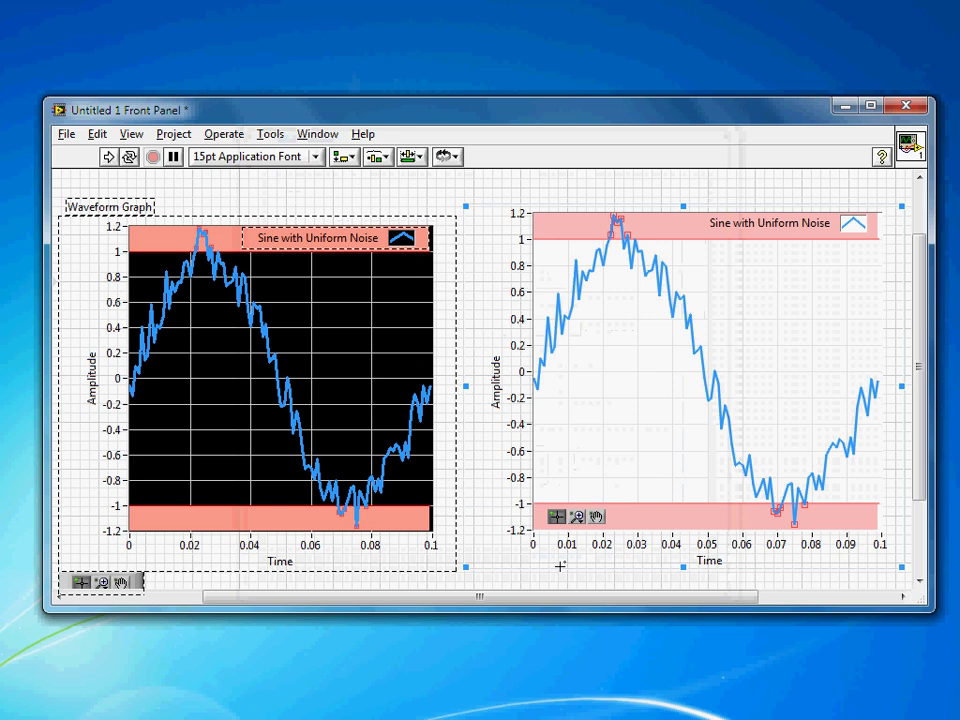
pyautogui.click(381, 189)
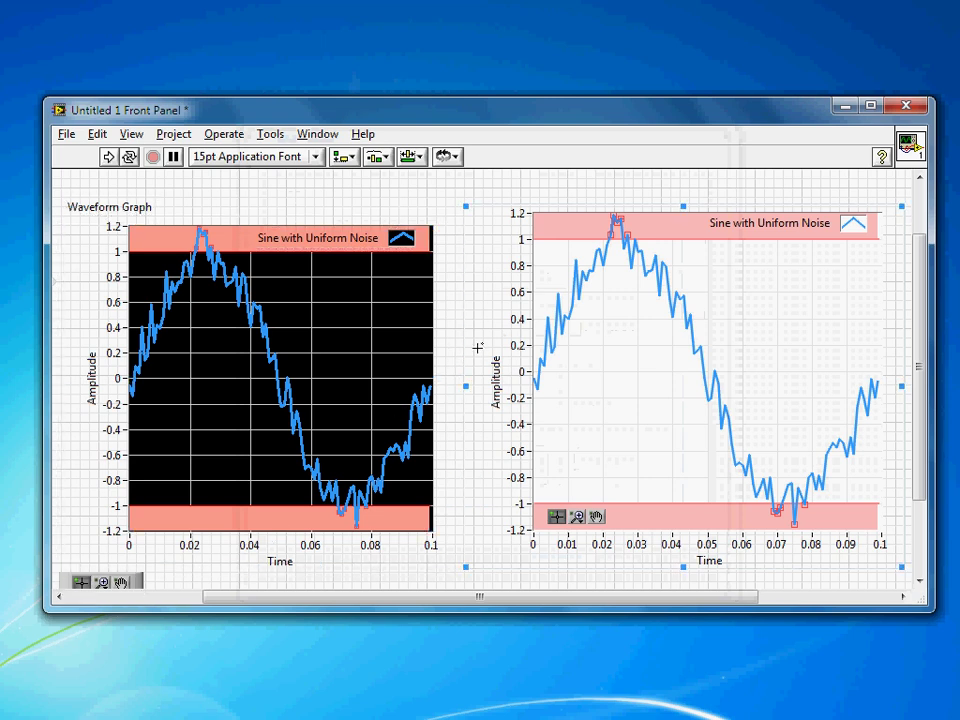
pyautogui.keyDown('shift'); pyautogui.rightClick(381, 189); pyautogui.keyUp('shift')
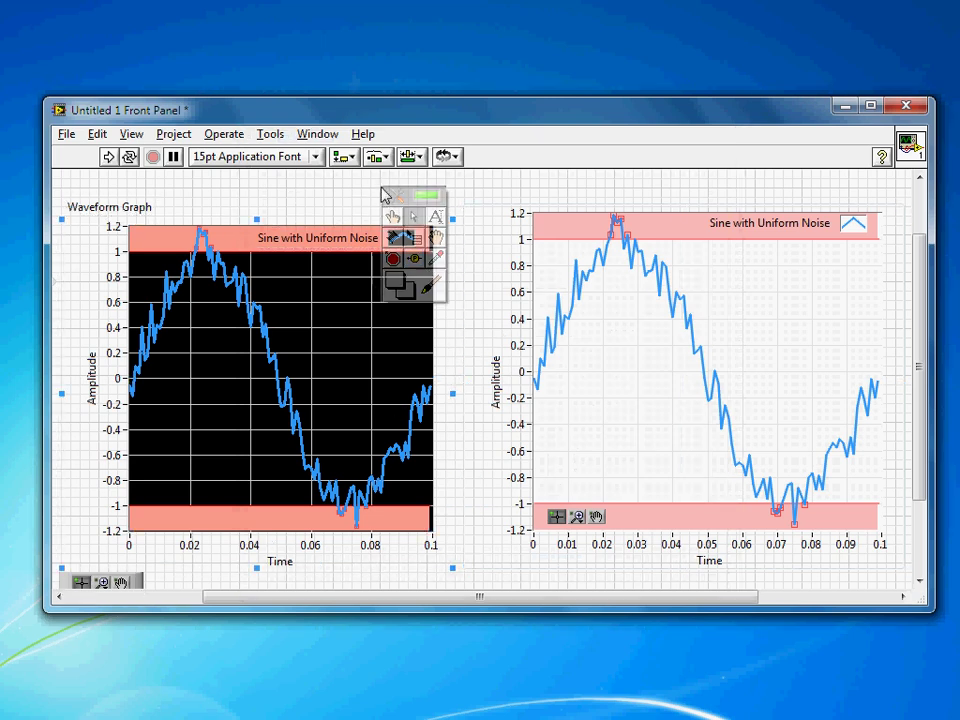
pyautogui.click(435, 281)
pyautogui.rightClick(414, 292)
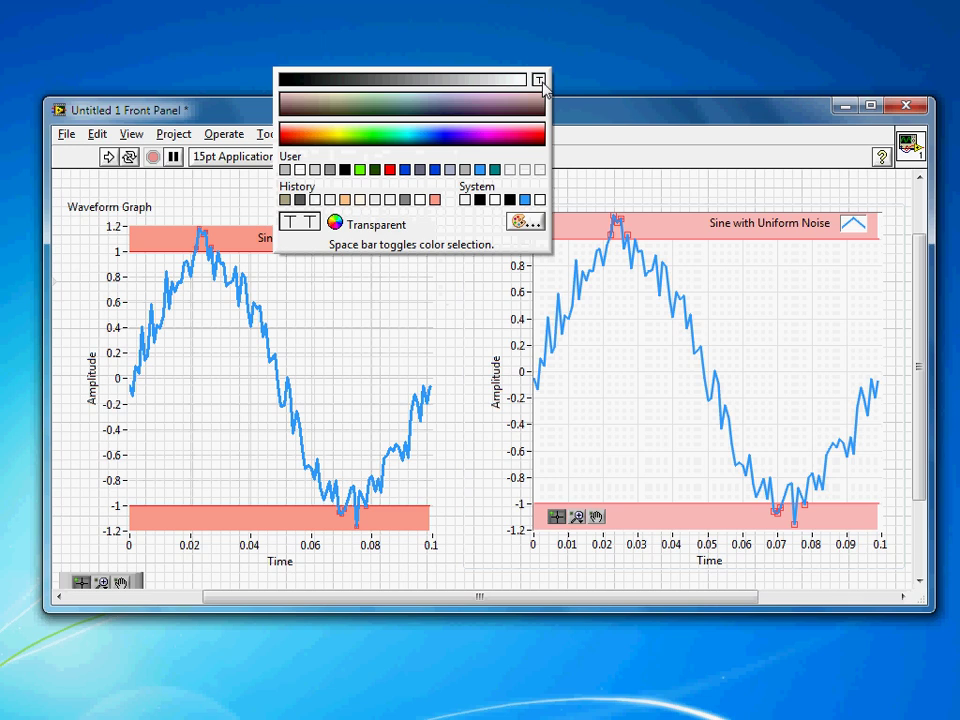
pyautogui.click(300, 171)
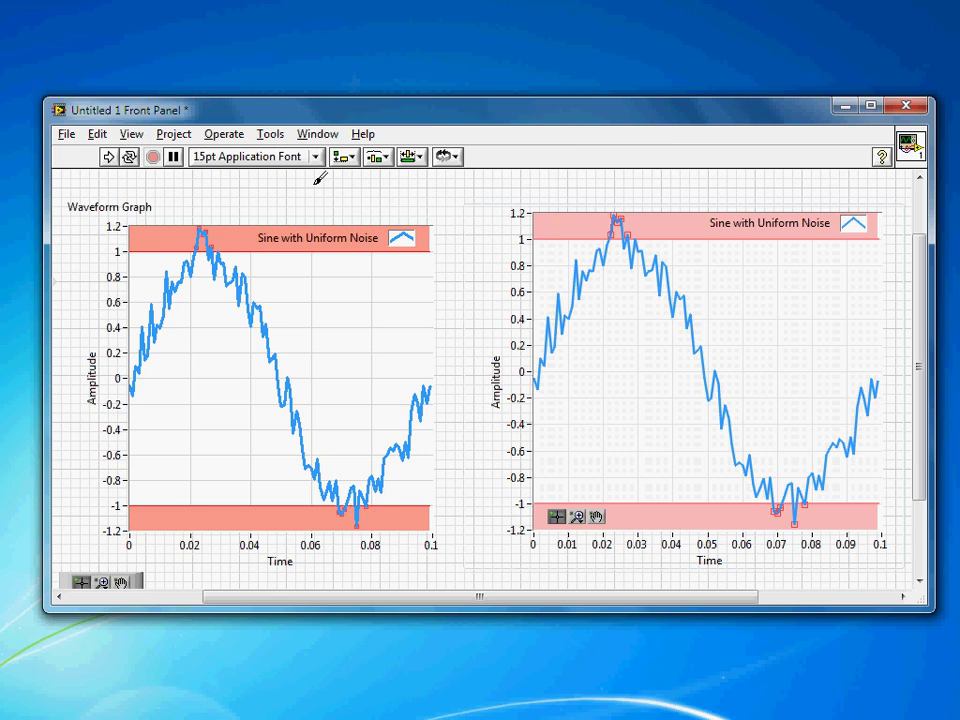
# - Turn on Anti-Aliased for the Sine with Uniform Noise plot from its legend entry
pyautogui.keyDown('shift'); pyautogui.rightClick(320, 179); pyautogui.keyUp('shift')
pyautogui.click(332, 192)
pyautogui.click(334, 196)
pyautogui.click(405, 245)
pyautogui.click(404, 242)
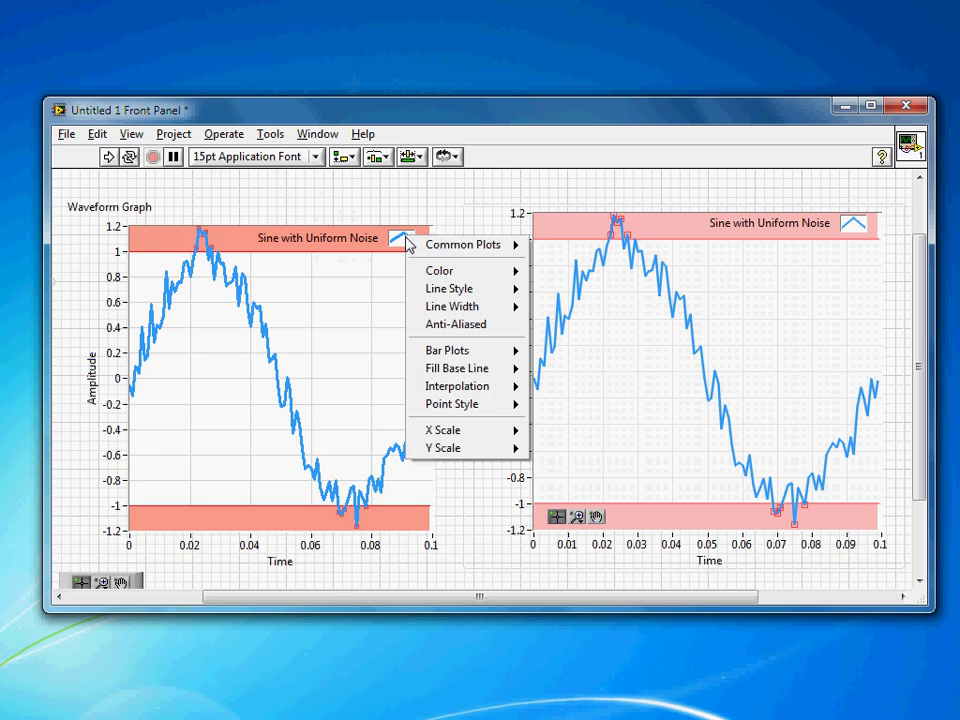
pyautogui.click(520, 326)
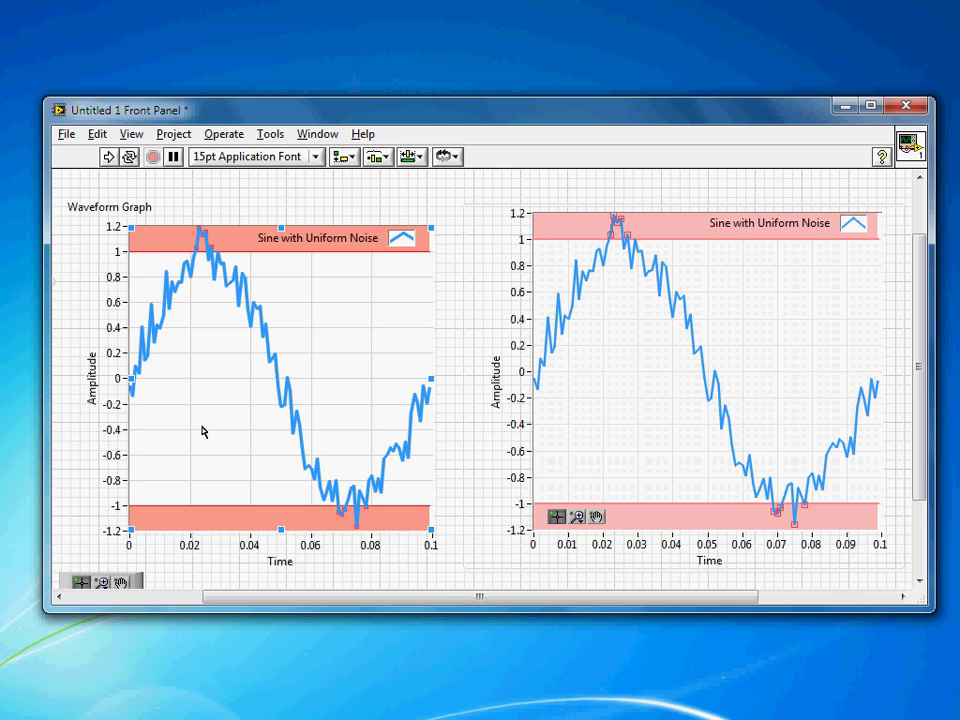
# - Drag the left waveform graph's palette into the plot's lower-left corner and colour its background Transparent
pyautogui.click(72, 576)
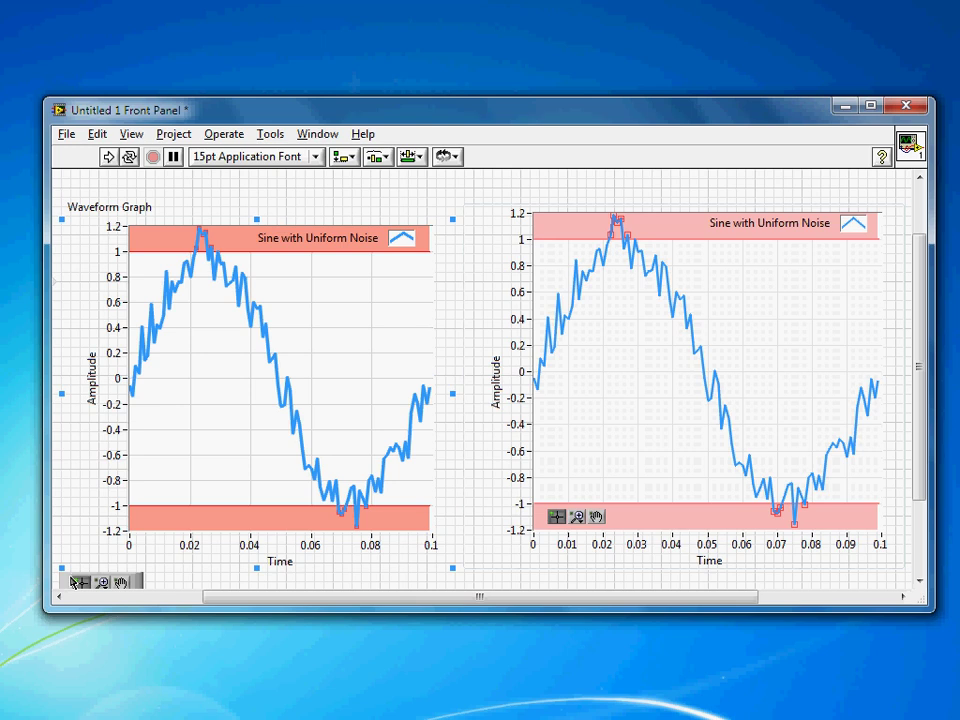
pyautogui.moveTo(70, 584); pyautogui.dragTo(141, 514)
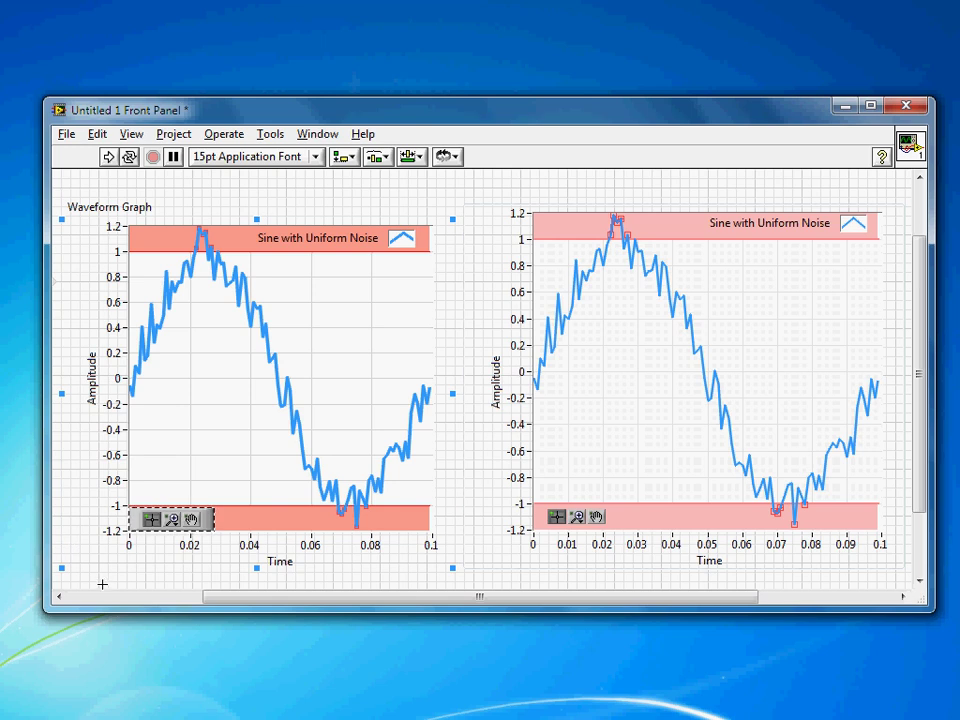
pyautogui.keyDown('shift'); pyautogui.rightClick(263, 196); pyautogui.keyUp('shift')
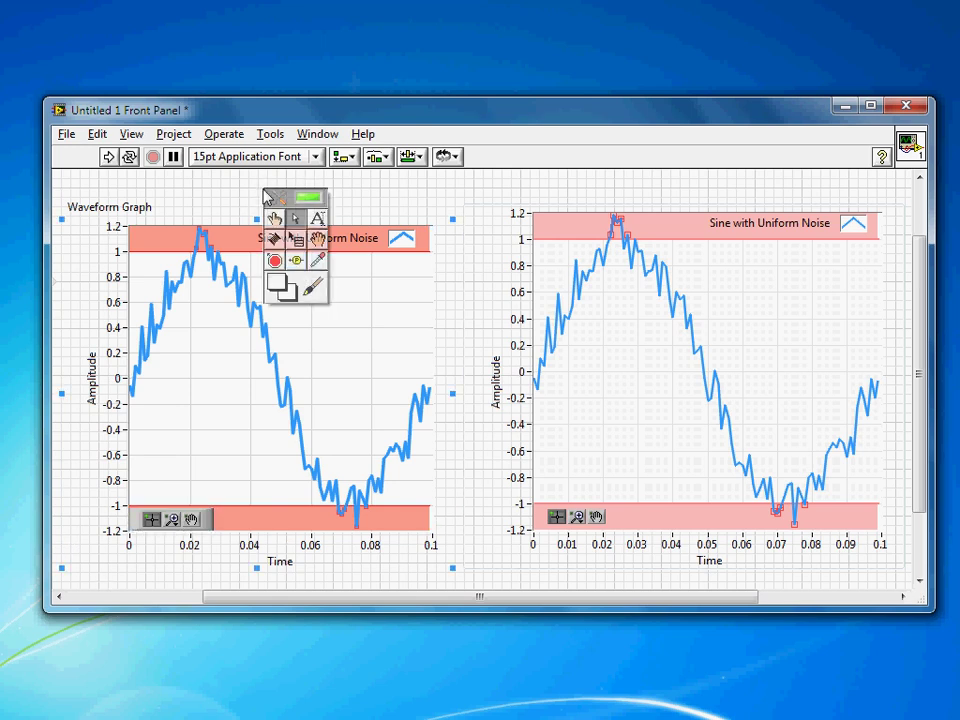
pyautogui.click(311, 289)
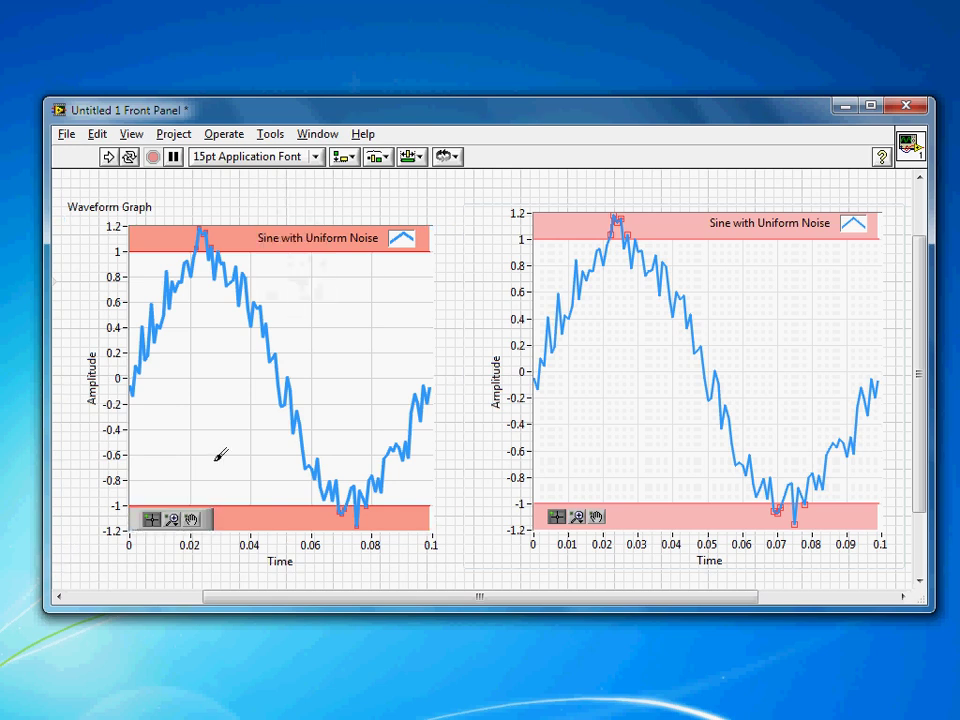
pyautogui.click(209, 517)
pyautogui.click(333, 327)
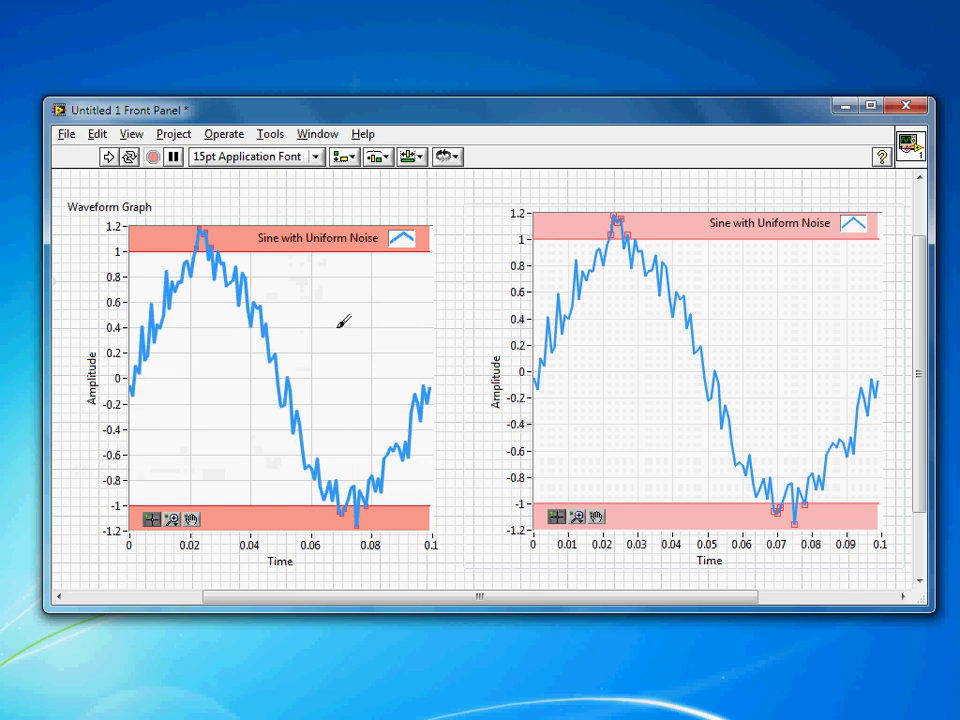
pyautogui.keyDown('shift'); pyautogui.rightClick(279, 201); pyautogui.keyUp('shift')
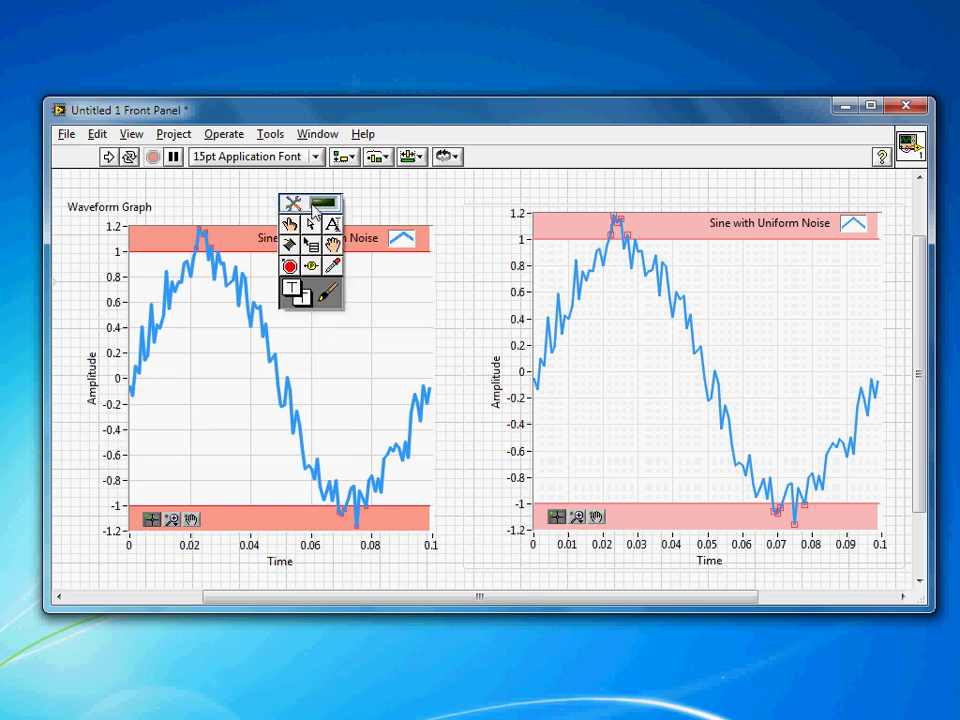
pyautogui.click(311, 206)
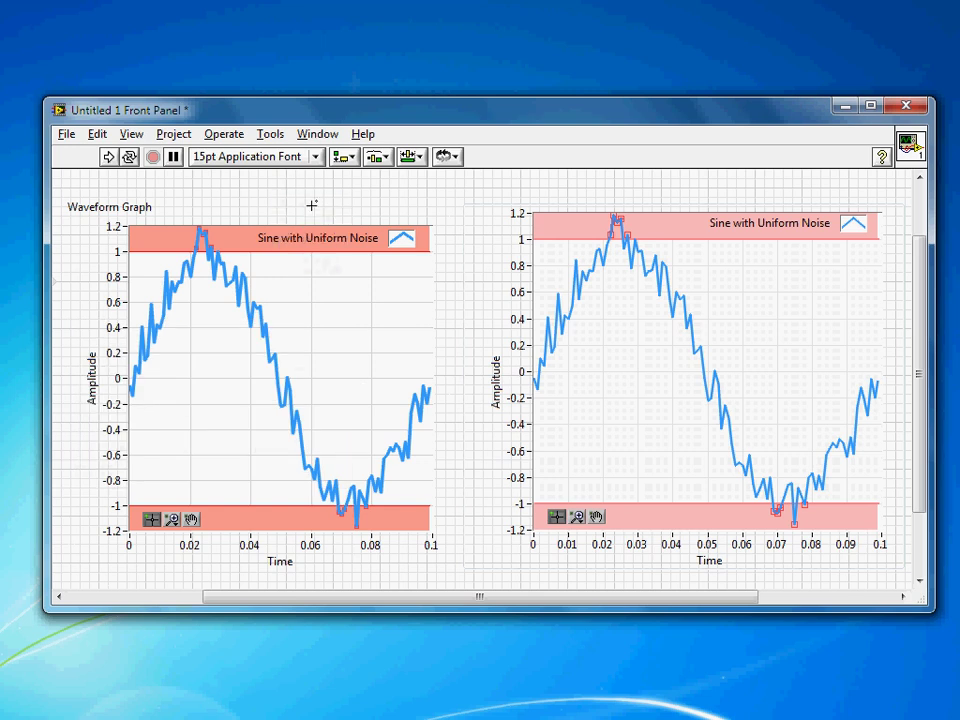